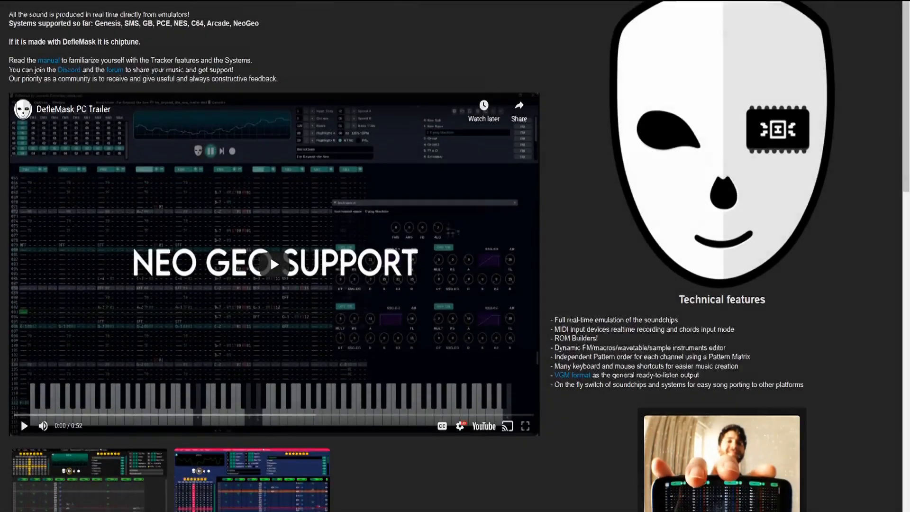
- Open the DefleMask store page for the Windows version from the website's Get the App section
{"action": "scroll", "coordinate": [536, 318], "scroll_direction": "down", "scroll_amount": 5}
{"action": "scroll", "coordinate": [537, 318], "scroll_direction": "down", "scroll_amount": 12}
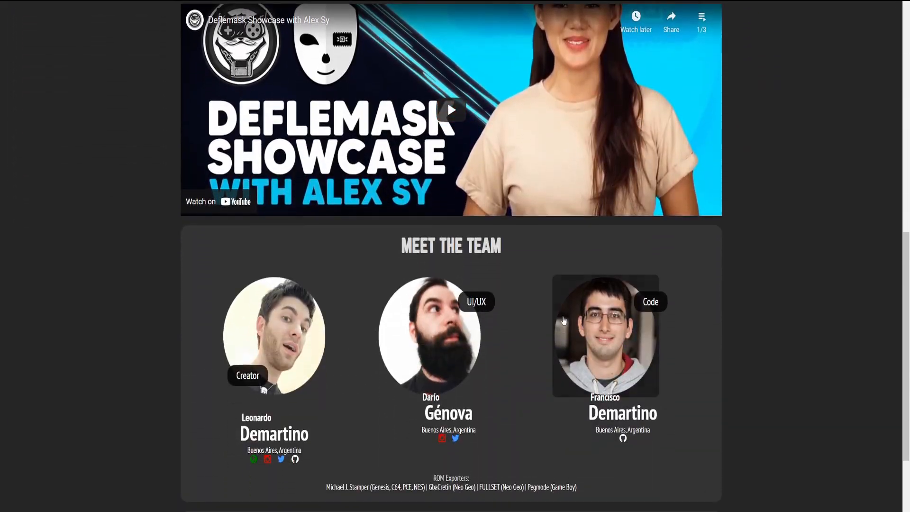
{"action": "scroll", "coordinate": [564, 321], "scroll_direction": "down", "scroll_amount": 1}
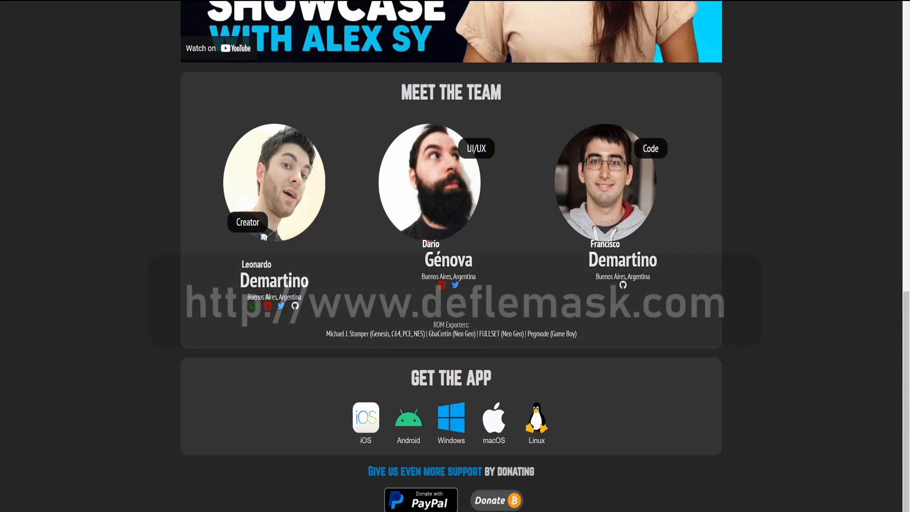
{"action": "scroll", "coordinate": [609, 378], "scroll_direction": "down", "scroll_amount": 1}
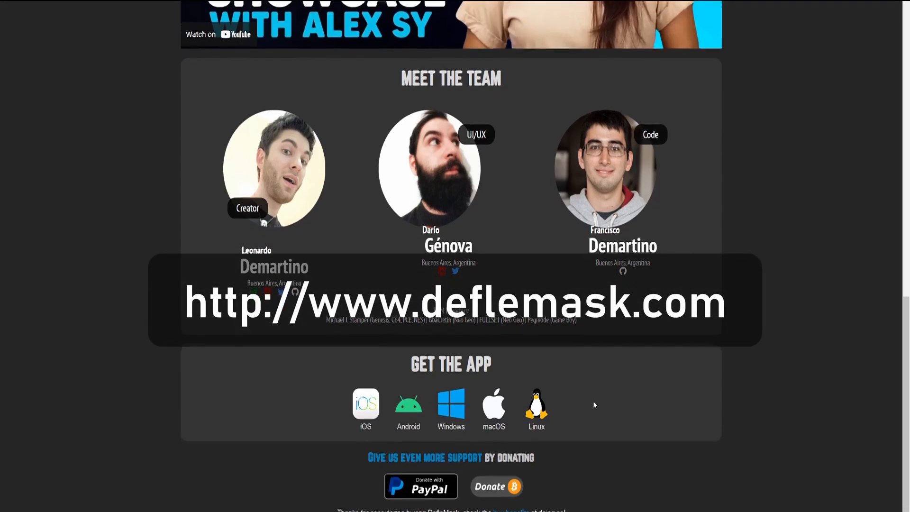
{"action": "left_click_drag", "start_coordinate": [493, 364], "coordinate": [416, 363]}
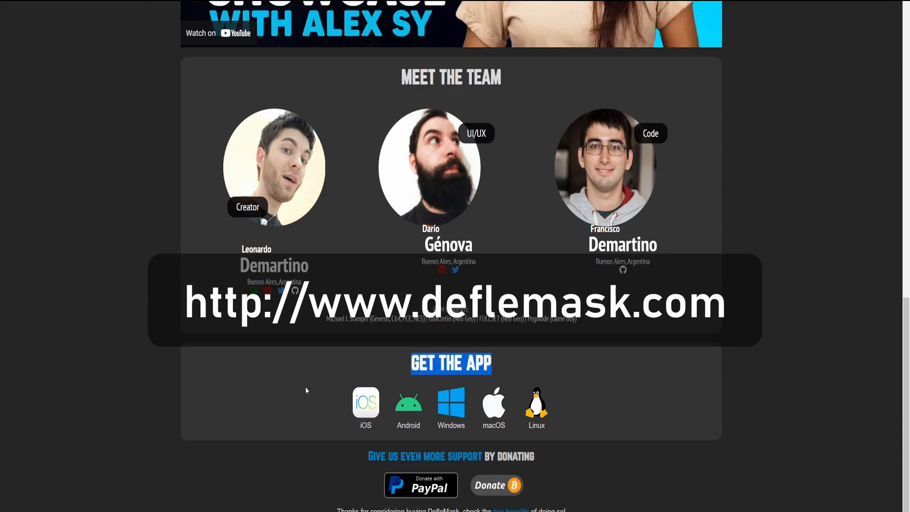
{"action": "left_click", "coordinate": [454, 409]}
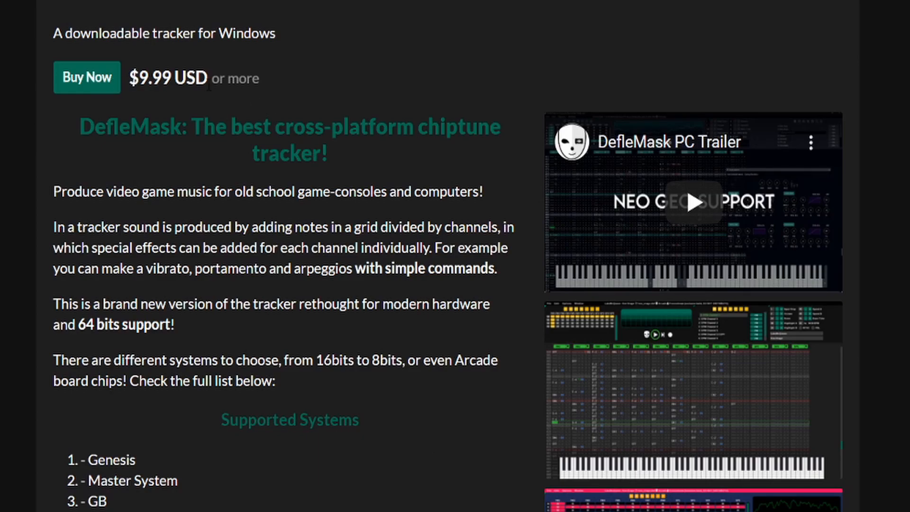
- Read through the Windows store page, including the supported systems, features and the note on the free legacy version
{"action": "scroll", "coordinate": [485, 410], "scroll_direction": "down", "scroll_amount": 12}
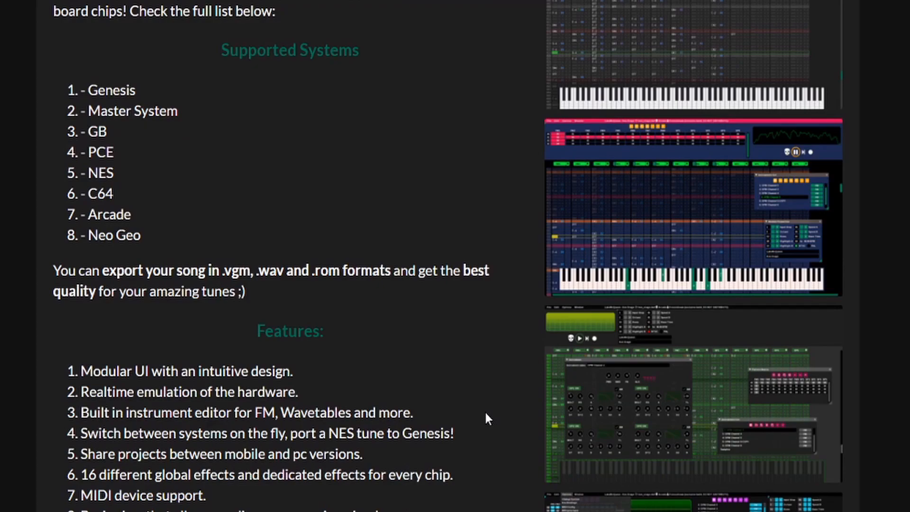
{"action": "scroll", "coordinate": [485, 411], "scroll_direction": "down", "scroll_amount": 10}
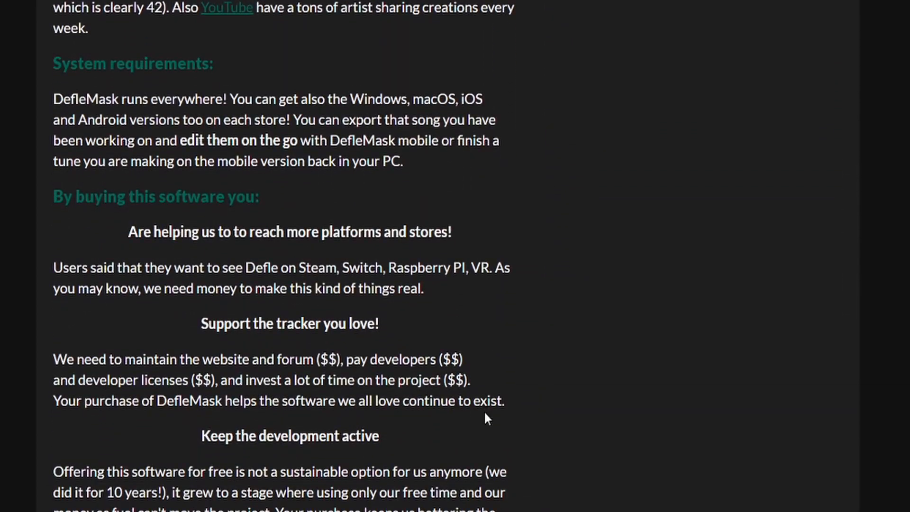
{"action": "left_click_drag", "start_coordinate": [163, 384], "coordinate": [423, 461]}
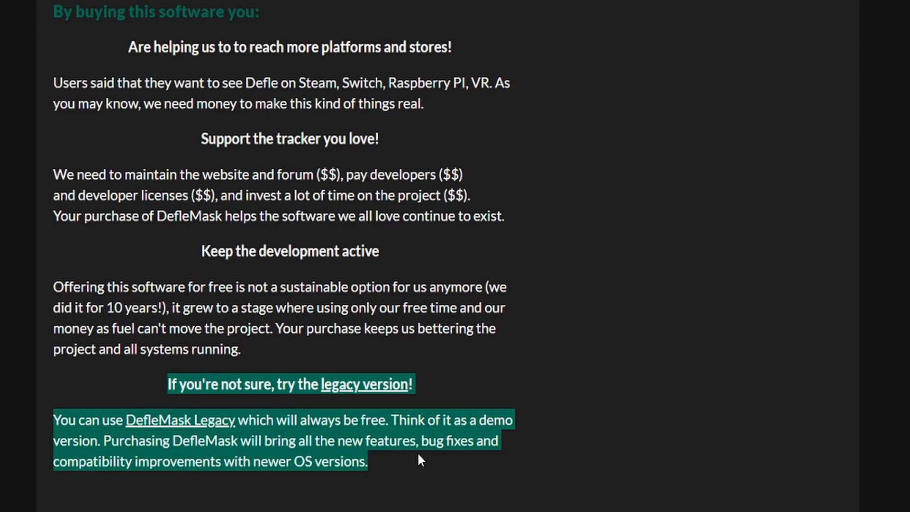
{"action": "mouse_move", "coordinate": [413, 384]}
{"action": "left_mouse_down"}
{"action": "mouse_move", "coordinate": [312, 385]}
{"action": "mouse_move", "coordinate": [414, 385]}
{"action": "left_mouse_up"}
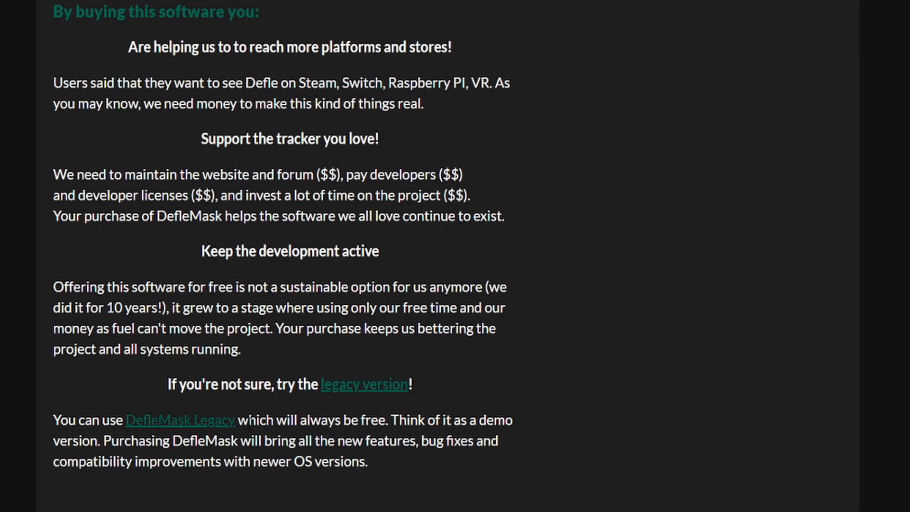
{"action": "left_click_drag", "start_coordinate": [238, 421], "coordinate": [208, 422]}
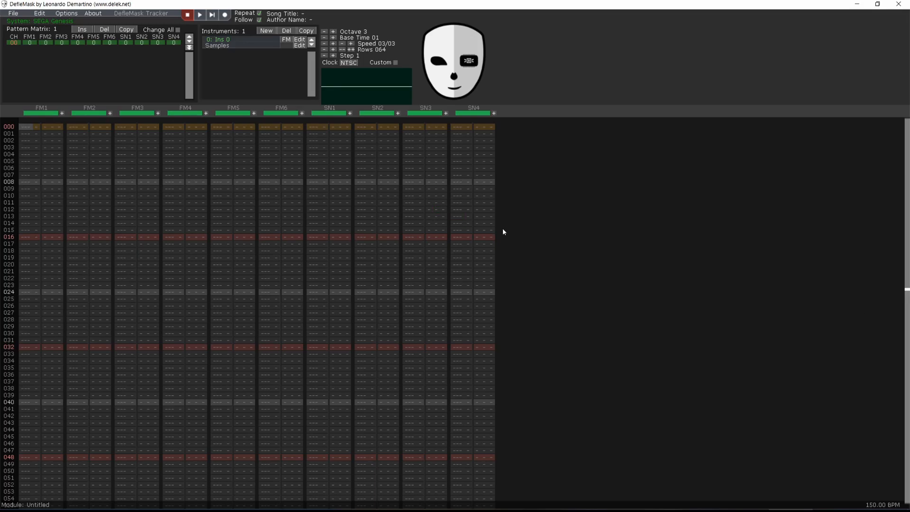
- Switch to DefleMask Legacy and set its sound system to SEGA Genesis
{"action": "left_click", "coordinate": [71, 14]}
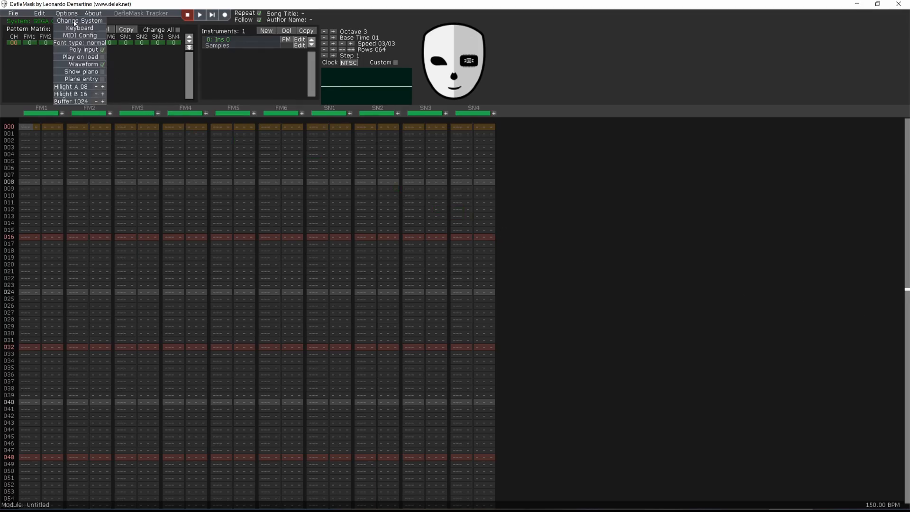
{"action": "left_click", "coordinate": [74, 22]}
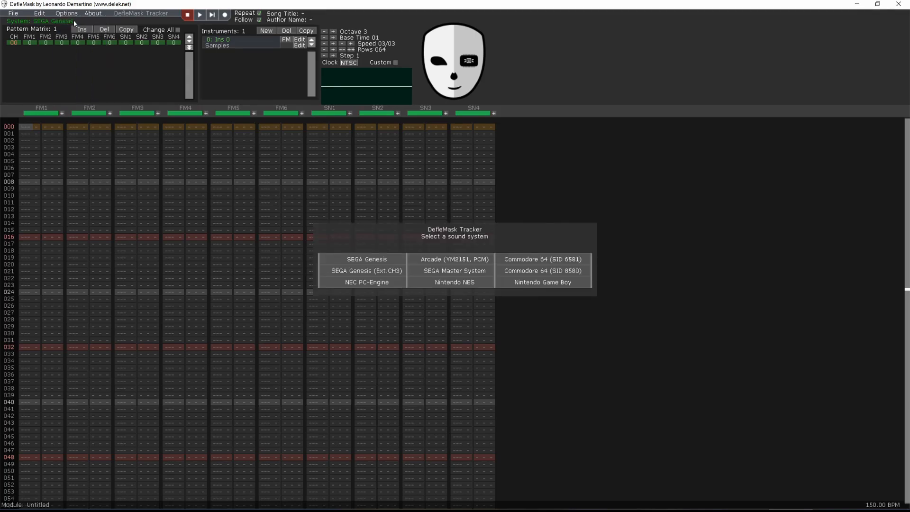
{"action": "left_click", "coordinate": [360, 256]}
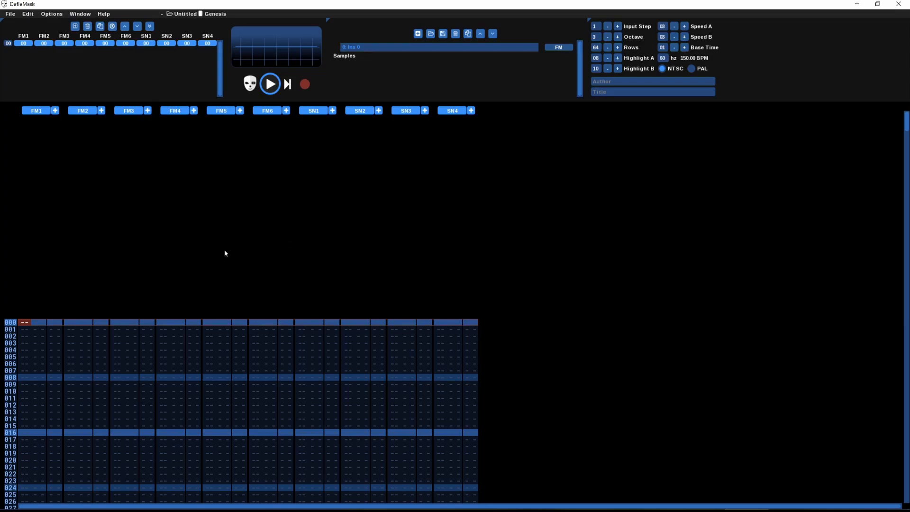
{"action": "scroll", "coordinate": [217, 248], "scroll_direction": "down", "scroll_amount": 11}
{"action": "scroll", "coordinate": [224, 244], "scroll_direction": "down", "scroll_amount": 15}
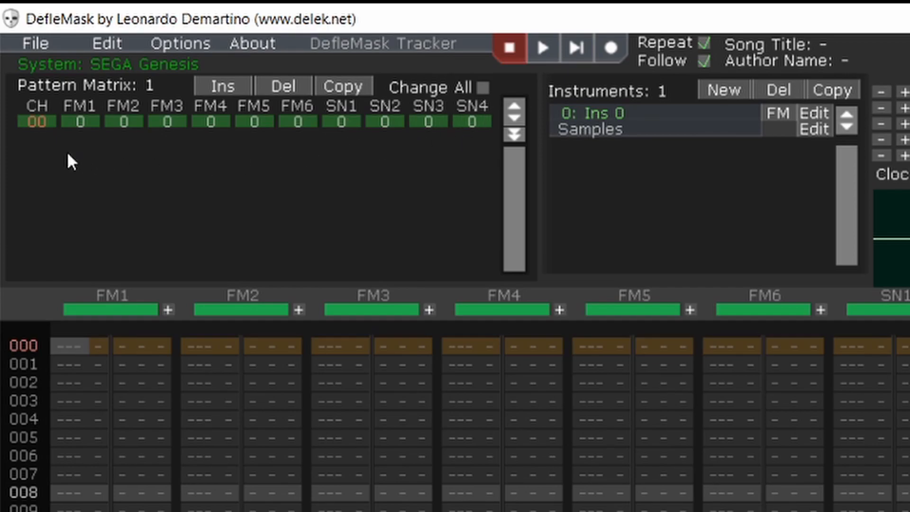
- Raise the FM1 pattern number in row 00 by five steps and lower it back to 0
{"action": "left_click", "coordinate": [83, 126]}
{"action": "left_click", "coordinate": [84, 126]}
{"action": "left_click", "coordinate": [83, 126]}
{"action": "left_click", "coordinate": [83, 126]}
{"action": "left_click", "coordinate": [85, 127]}
{"action": "right_click", "coordinate": [84, 127]}
{"action": "right_click", "coordinate": [84, 128]}
{"action": "right_click", "coordinate": [84, 127]}
{"action": "right_click", "coordinate": [87, 137]}
{"action": "right_click", "coordinate": [88, 138]}
- Enable Change All, raise every channel's pattern number in row 00 by five steps and lower them back to 0
{"action": "left_click", "coordinate": [483, 88]}
{"action": "left_click", "coordinate": [221, 122]}
{"action": "left_click", "coordinate": [221, 122]}
{"action": "left_click", "coordinate": [220, 123]}
{"action": "left_click", "coordinate": [220, 123]}
{"action": "left_click", "coordinate": [221, 122]}
{"action": "right_click", "coordinate": [221, 123]}
{"action": "right_click", "coordinate": [221, 122]}
{"action": "right_click", "coordinate": [220, 123]}
{"action": "right_click", "coordinate": [220, 122]}
{"action": "right_click", "coordinate": [220, 123]}
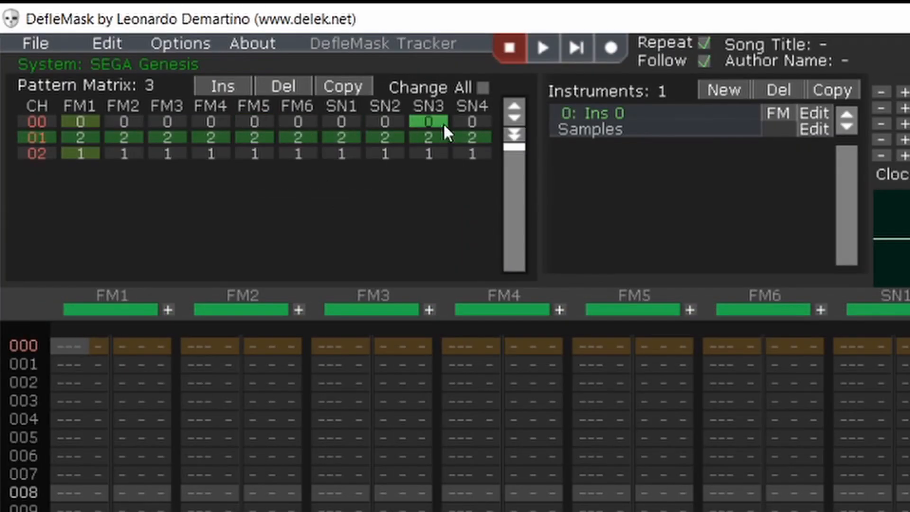
- Move the selected pattern row down to position 02 and back up to position 00 in the matrix
{"action": "left_click", "coordinate": [513, 118]}
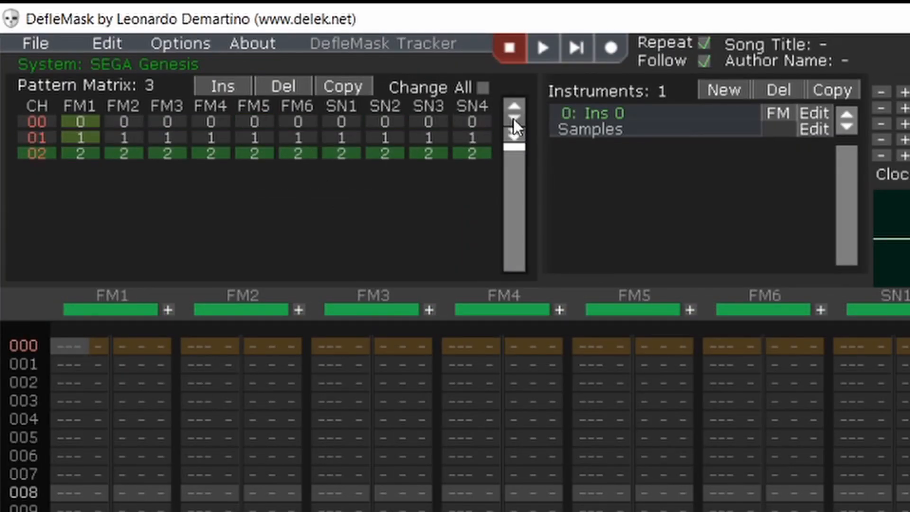
{"action": "left_click", "coordinate": [513, 107]}
{"action": "left_click", "coordinate": [513, 109]}
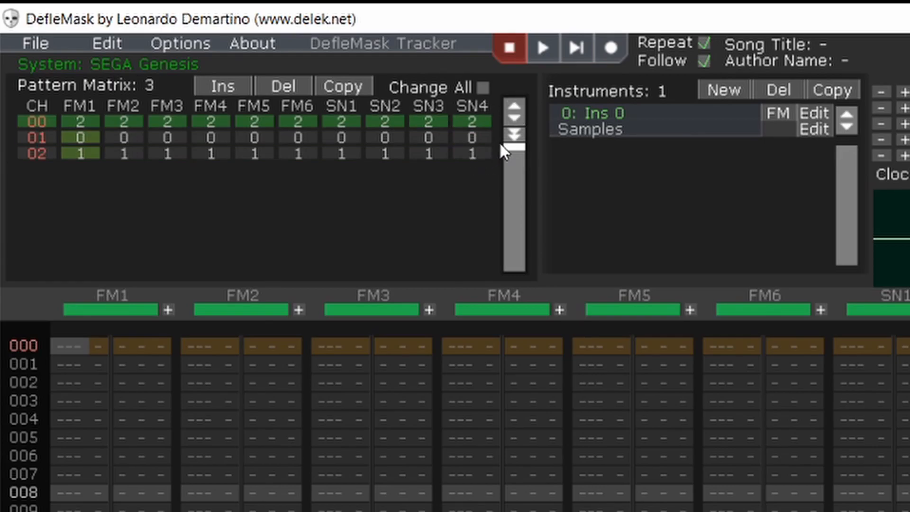
- Append seven copies of row 00 to the end of the pattern matrix
{"action": "left_click", "coordinate": [515, 135]}
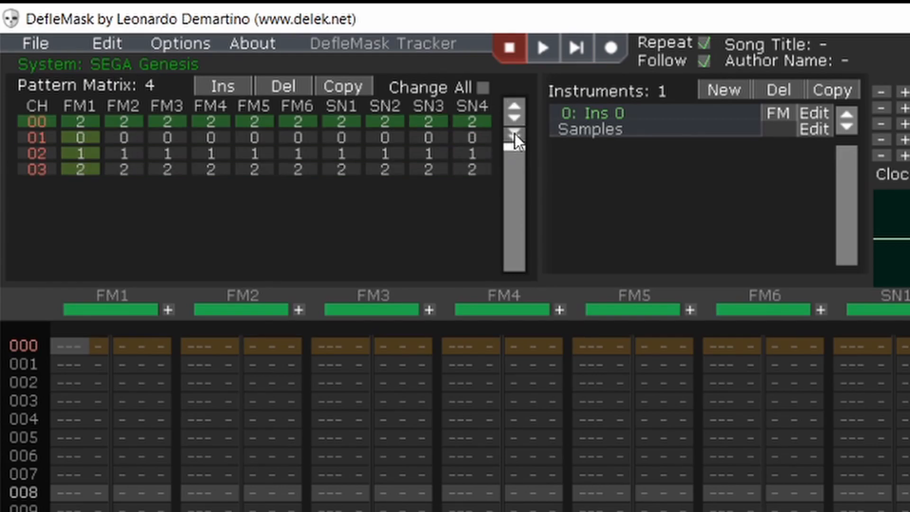
{"action": "left_click", "coordinate": [515, 134]}
{"action": "left_click", "coordinate": [515, 135]}
{"action": "left_click", "coordinate": [515, 135]}
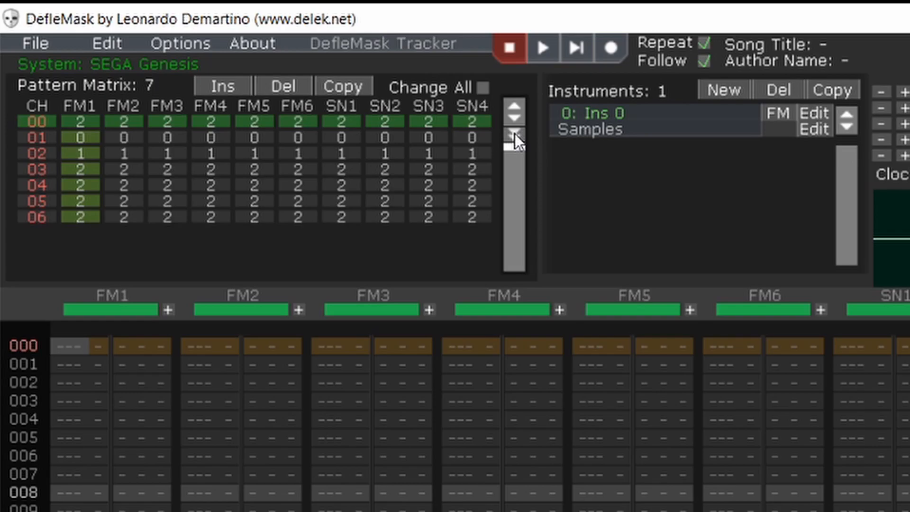
{"action": "left_click", "coordinate": [515, 135]}
{"action": "left_click", "coordinate": [515, 135]}
{"action": "left_click", "coordinate": [515, 135]}
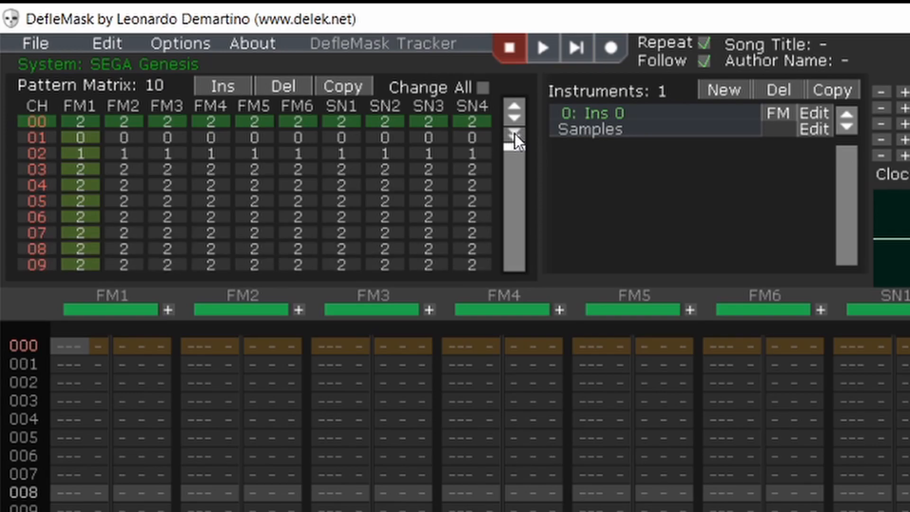
- Append three copies of row 01 to the end of the pattern matrix and select row 00
{"action": "left_click", "coordinate": [35, 137]}
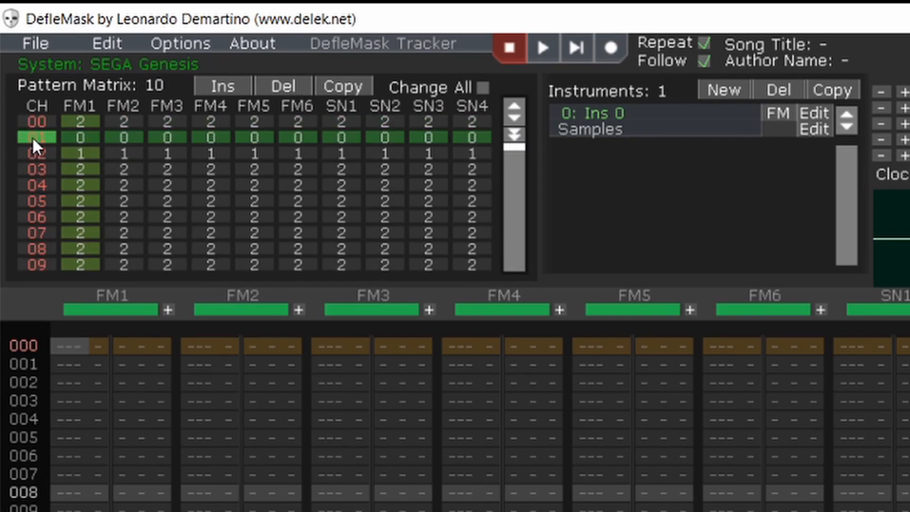
{"action": "left_click", "coordinate": [515, 135]}
{"action": "left_click", "coordinate": [515, 135]}
{"action": "left_click", "coordinate": [515, 134]}
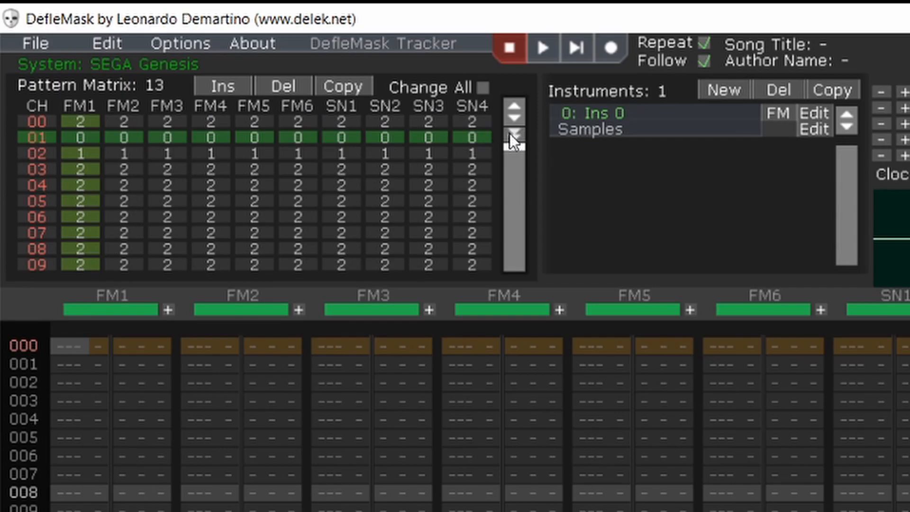
{"action": "left_click_drag", "start_coordinate": [522, 166], "coordinate": [522, 143]}
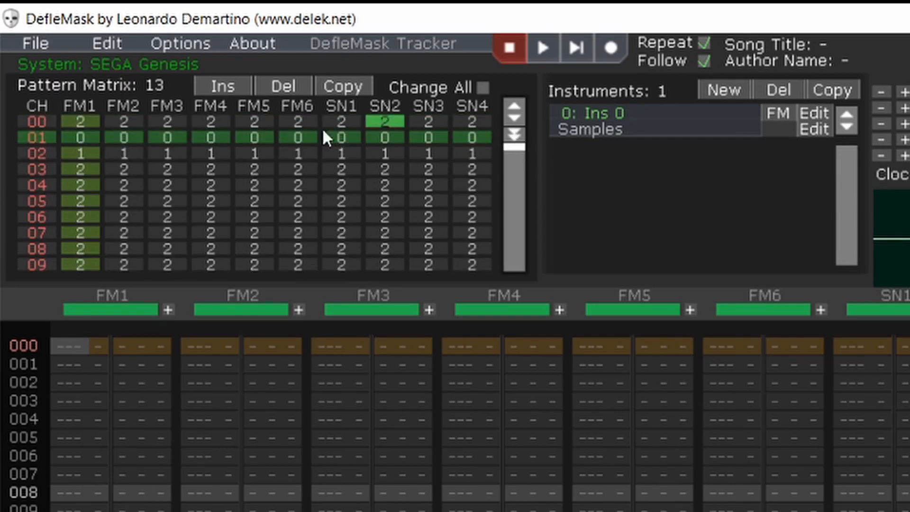
{"action": "left_click", "coordinate": [36, 122]}
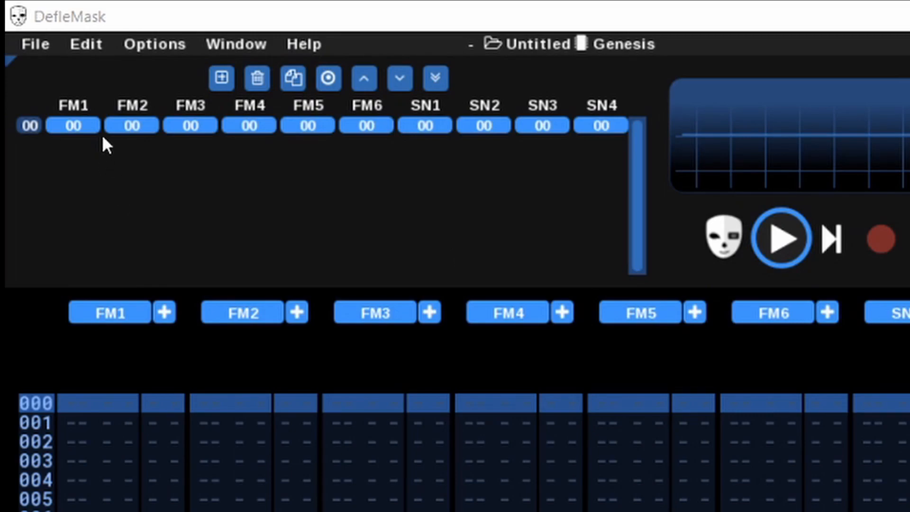
- In the new DefleMask version, insert three pattern rows below row 00 and delete them again
{"action": "left_click", "coordinate": [224, 76]}
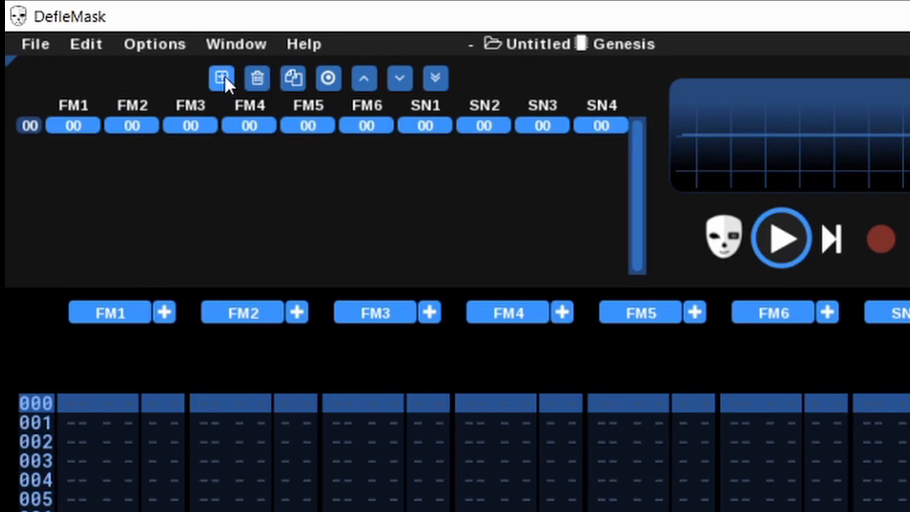
{"action": "left_click", "coordinate": [224, 75]}
{"action": "left_click", "coordinate": [224, 76]}
{"action": "left_click", "coordinate": [224, 76]}
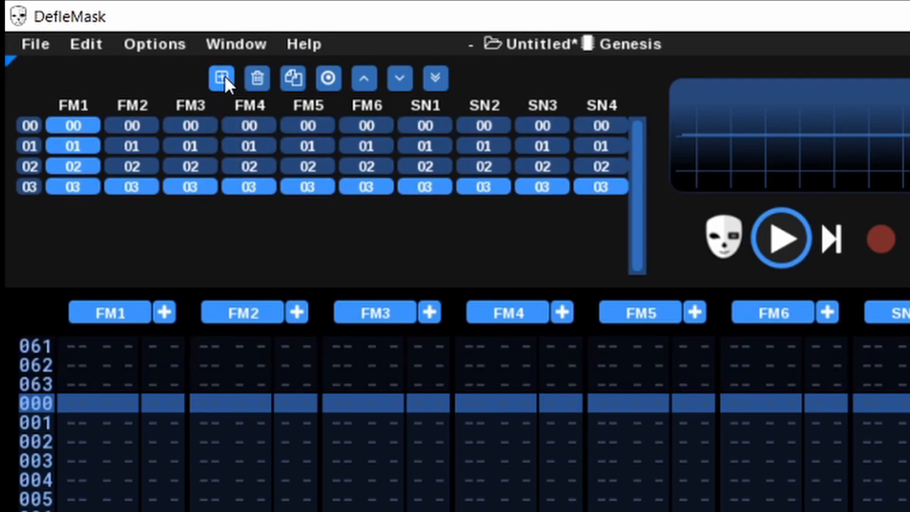
{"action": "left_click", "coordinate": [257, 76]}
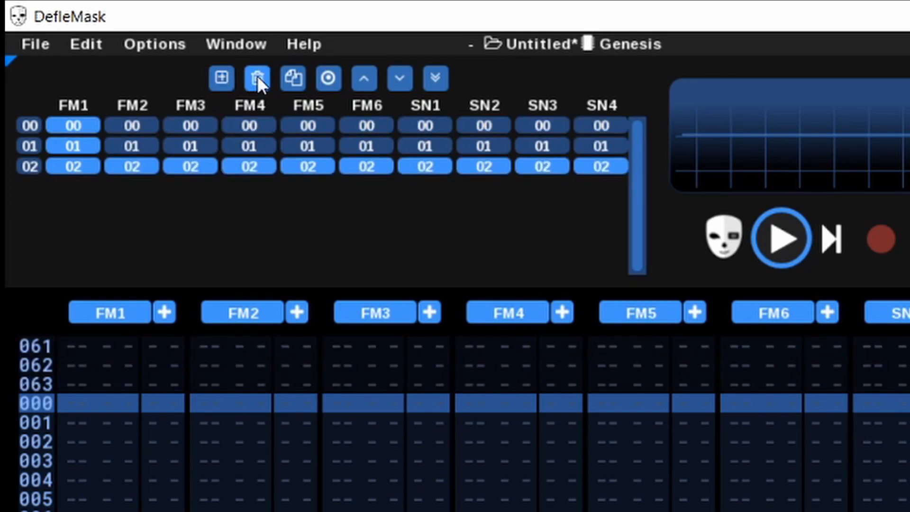
{"action": "left_click", "coordinate": [257, 75]}
{"action": "left_click", "coordinate": [257, 75]}
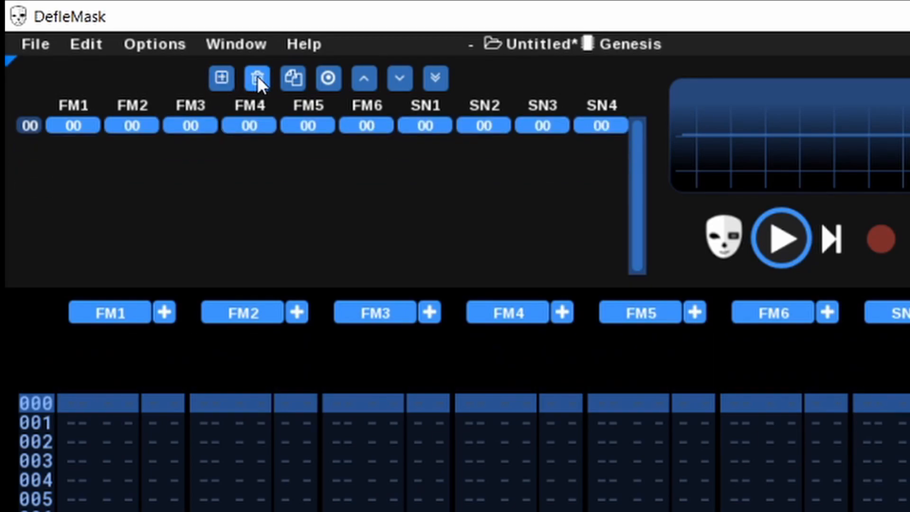
- Duplicate the selected pattern row in the matrix several times
{"action": "left_click", "coordinate": [291, 81]}
{"action": "left_click", "coordinate": [291, 82]}
{"action": "left_click", "coordinate": [291, 81]}
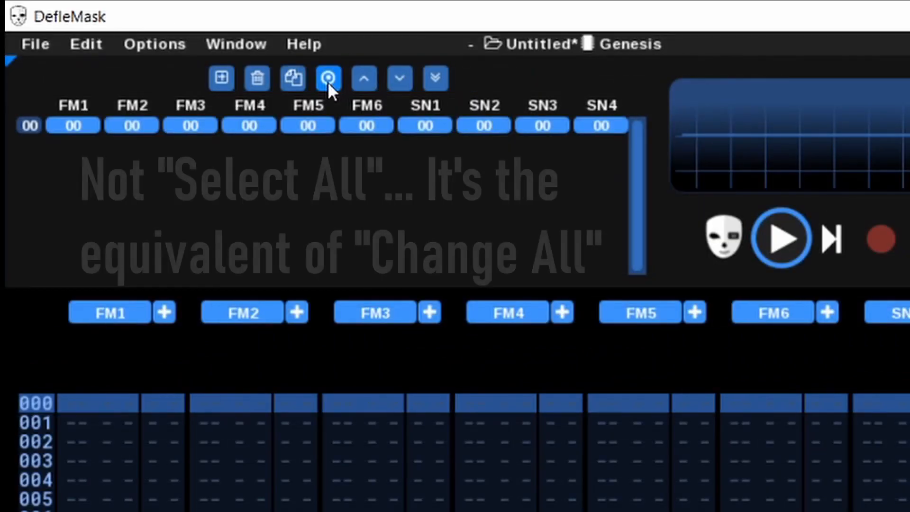
- Turn on changing all channels together, raise row 00's pattern numbers by four steps and lower them back to 00
{"action": "left_click", "coordinate": [328, 79]}
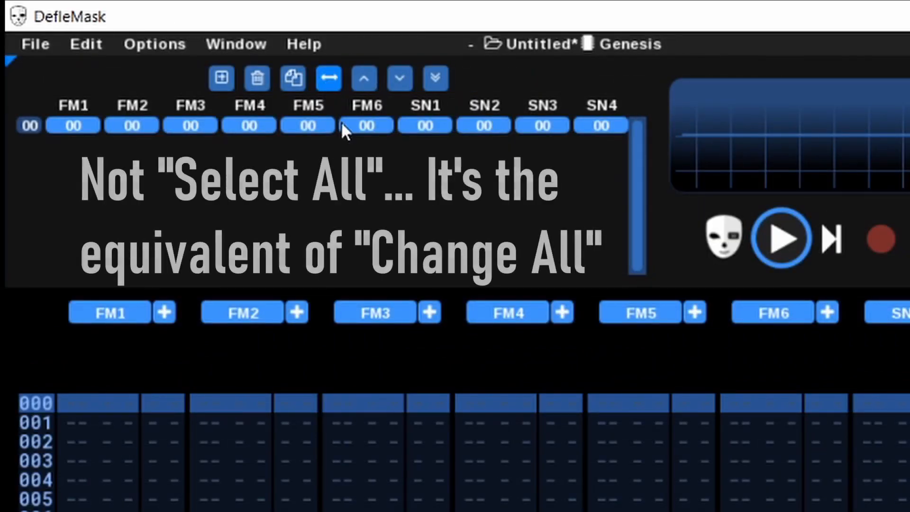
{"action": "left_click", "coordinate": [364, 122]}
{"action": "left_click", "coordinate": [363, 123]}
{"action": "left_click", "coordinate": [363, 123]}
{"action": "left_click", "coordinate": [363, 123]}
{"action": "right_click", "coordinate": [363, 122]}
{"action": "right_click", "coordinate": [363, 123]}
{"action": "right_click", "coordinate": [363, 123]}
{"action": "right_click", "coordinate": [364, 123]}
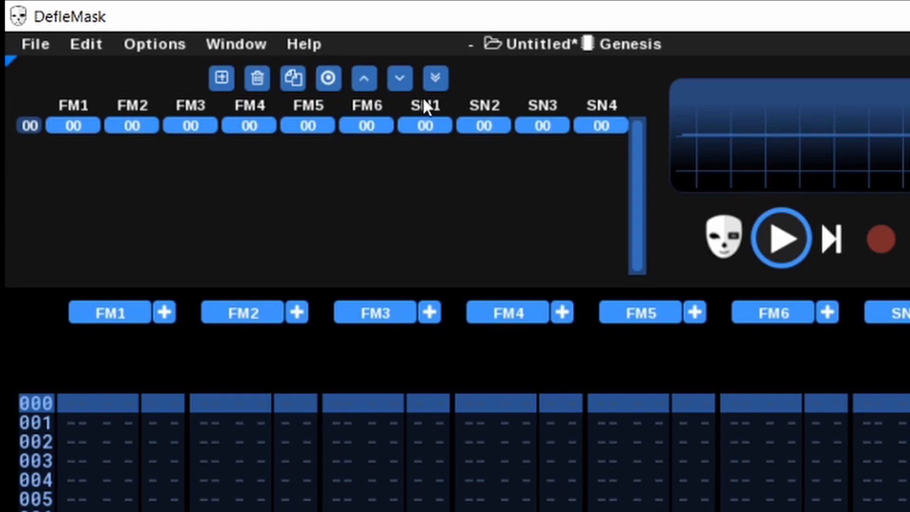
- Insert three new pattern rows, 01 to 03, below row 00 in the matrix
{"action": "left_click", "coordinate": [226, 78]}
{"action": "left_click", "coordinate": [226, 78]}
{"action": "left_click", "coordinate": [226, 78]}
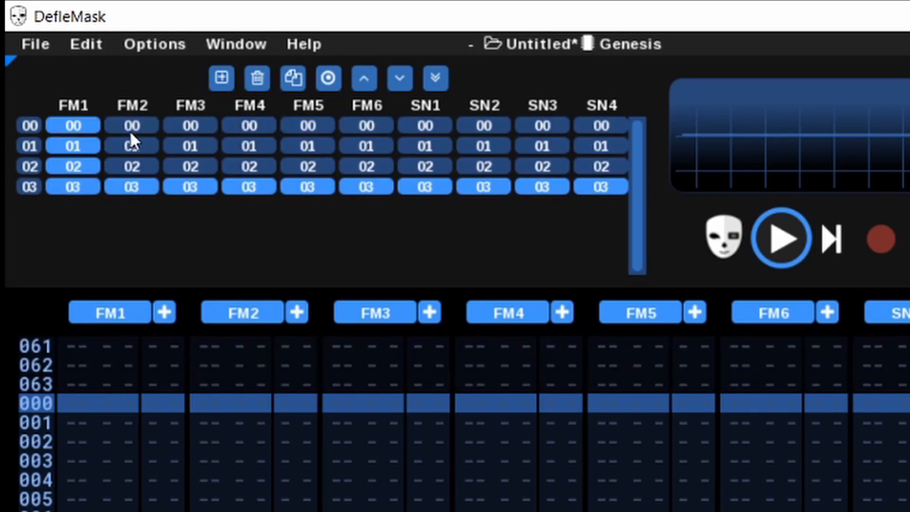
- Select pattern row 01, move it down two positions to the end and move it back up to position 01
{"action": "left_click", "coordinate": [73, 145]}
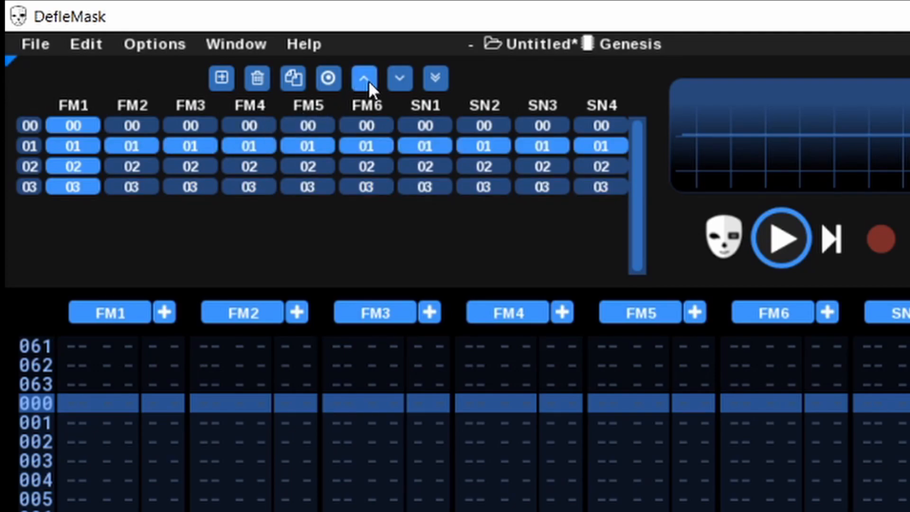
{"action": "left_click", "coordinate": [397, 83]}
{"action": "left_click", "coordinate": [397, 83]}
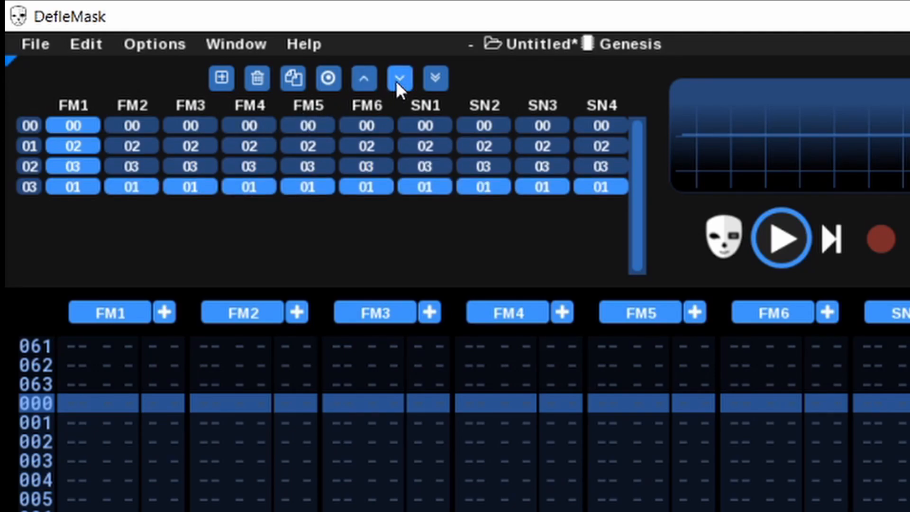
{"action": "left_click", "coordinate": [364, 79]}
{"action": "left_click", "coordinate": [365, 79]}
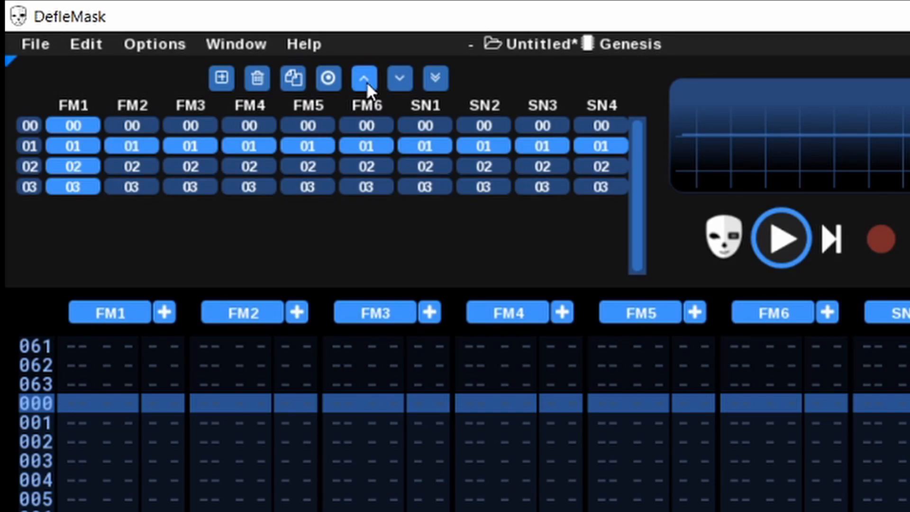
- Move the selected pattern row 01 up one position in the matrix
{"action": "left_click", "coordinate": [364, 80]}
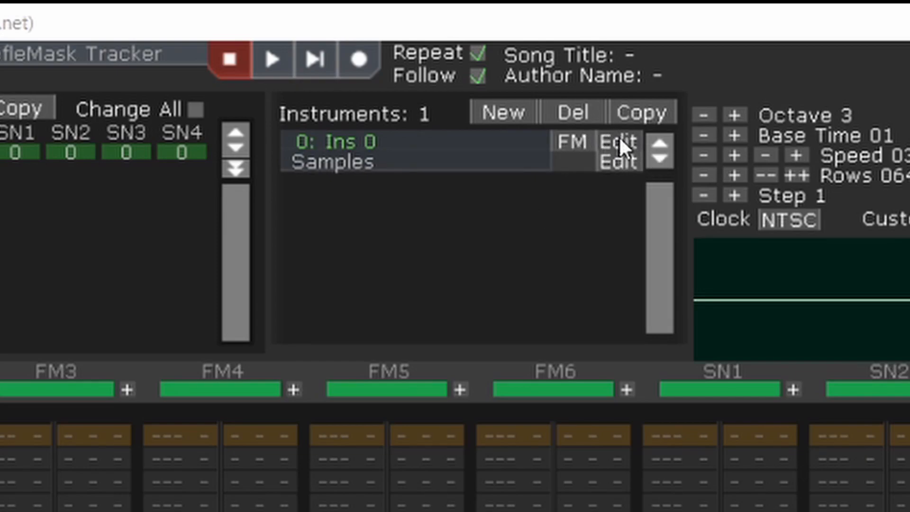
- Switch the type of instrument 0 to STD and back to FM
{"action": "left_click", "coordinate": [573, 141]}
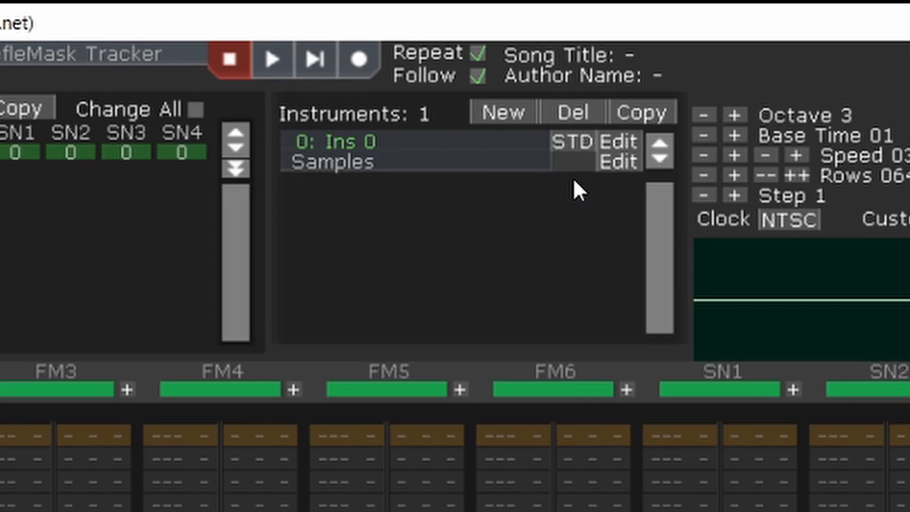
{"action": "left_click", "coordinate": [572, 142]}
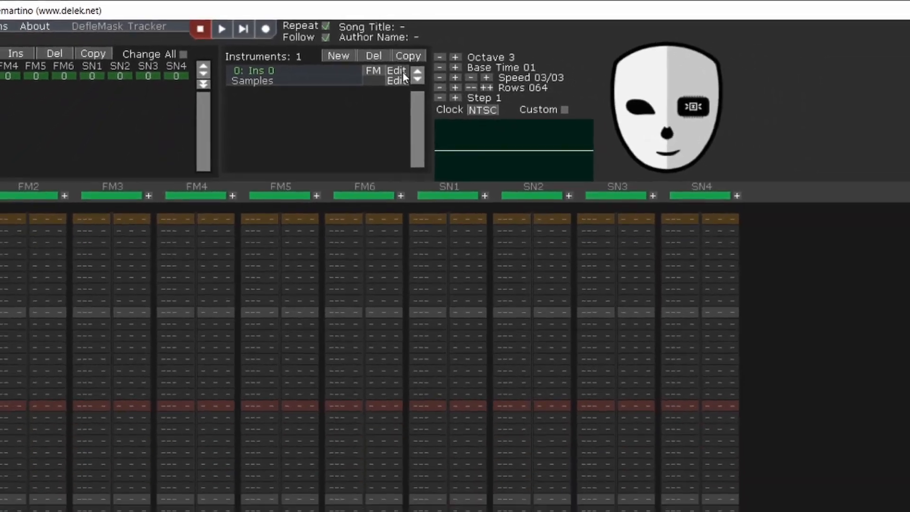
- Open the editor of instrument 0, move its window clear of the pattern grid to view the FM operators, and close it
{"action": "left_click", "coordinate": [631, 145]}
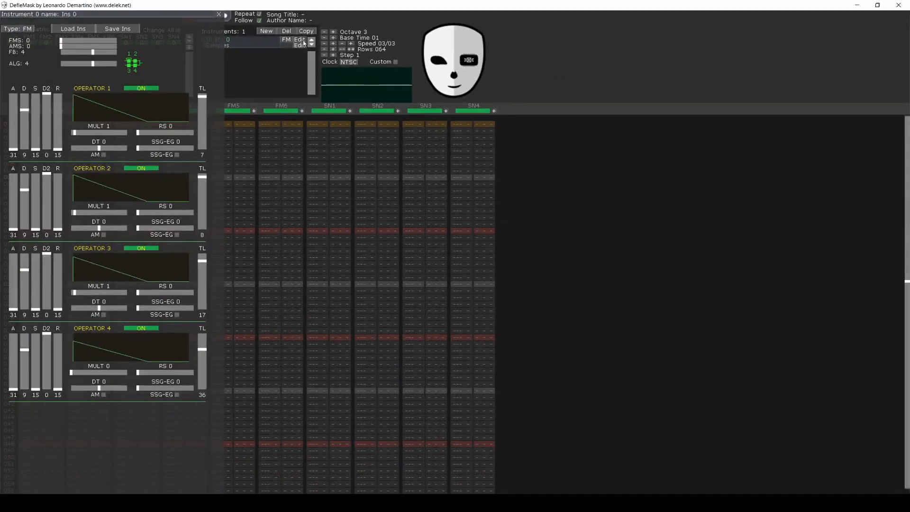
{"action": "left_click_drag", "start_coordinate": [164, 14], "coordinate": [725, 14]}
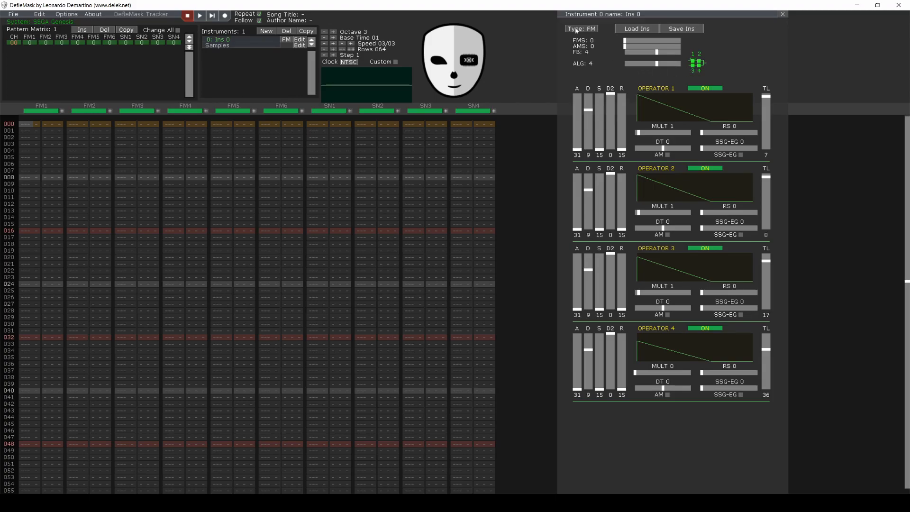
{"action": "left_click", "coordinate": [783, 15]}
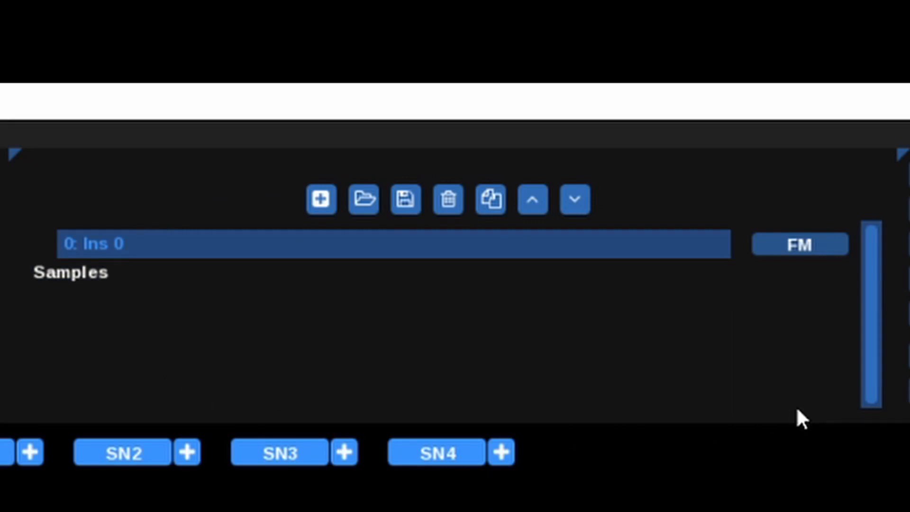
- Toggle the type of instrument 0 back and forth in the new version, ending on FM
{"action": "left_click", "coordinate": [794, 244]}
{"action": "left_click", "coordinate": [794, 244]}
{"action": "left_click", "coordinate": [794, 245]}
{"action": "left_click", "coordinate": [794, 244]}
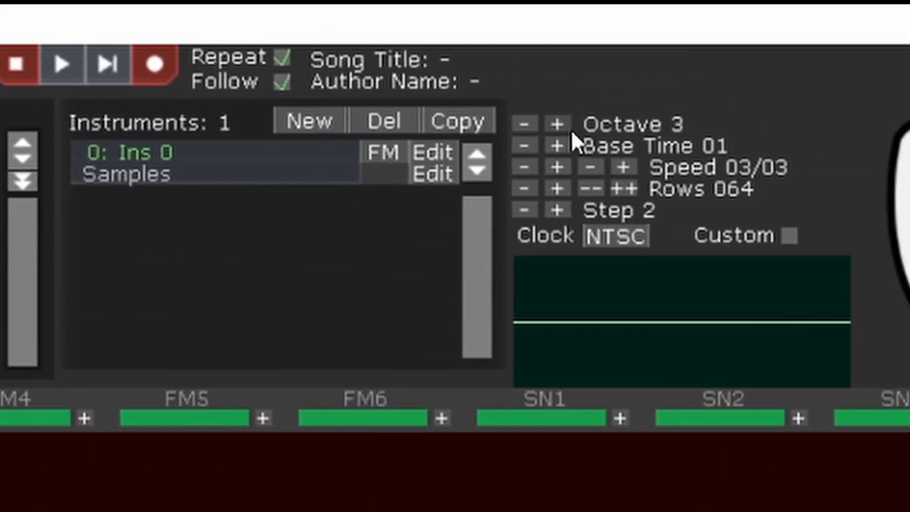
- Raise the octave to 6 in the legacy version, lower it to 1 and return it to 3
{"action": "left_click", "coordinate": [569, 126]}
{"action": "left_click", "coordinate": [569, 127]}
{"action": "left_click", "coordinate": [569, 126]}
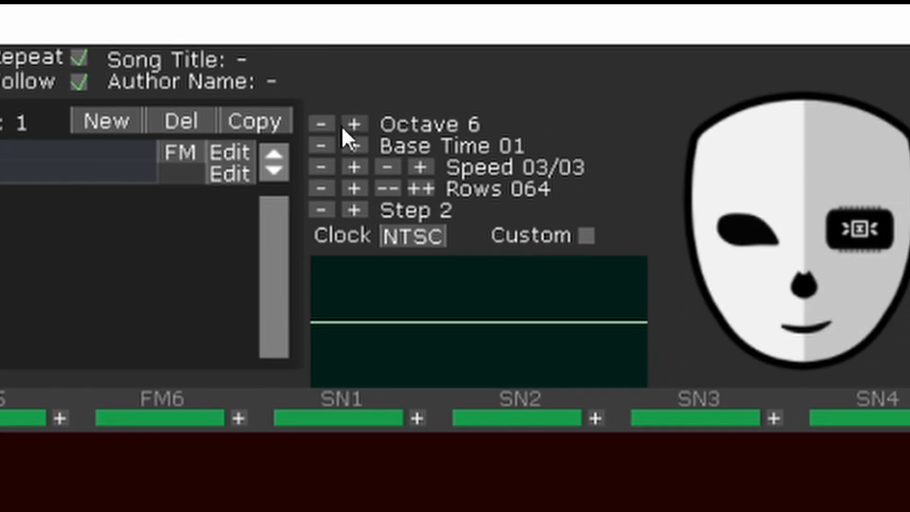
{"action": "left_click", "coordinate": [313, 126]}
{"action": "left_click", "coordinate": [314, 126]}
{"action": "left_click", "coordinate": [314, 126]}
{"action": "left_click", "coordinate": [314, 126]}
{"action": "left_click", "coordinate": [314, 126]}
{"action": "left_click", "coordinate": [353, 125]}
{"action": "left_click", "coordinate": [354, 125]}
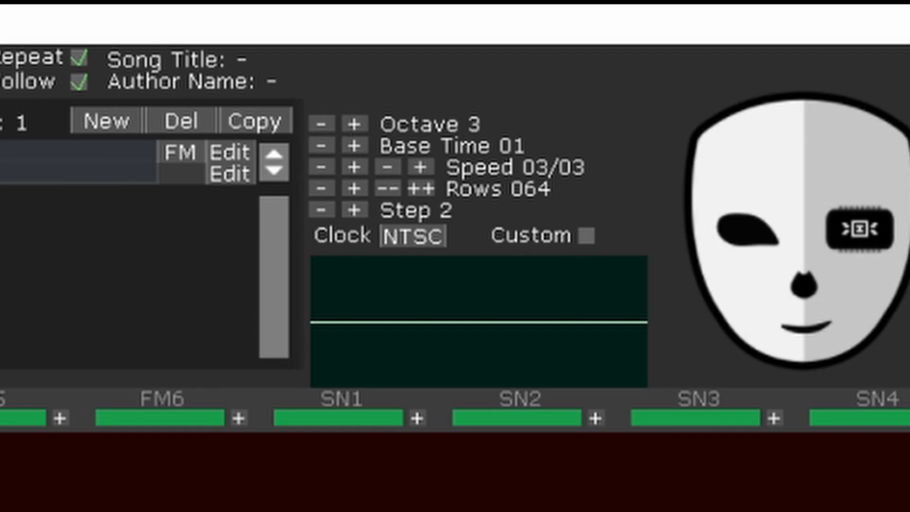
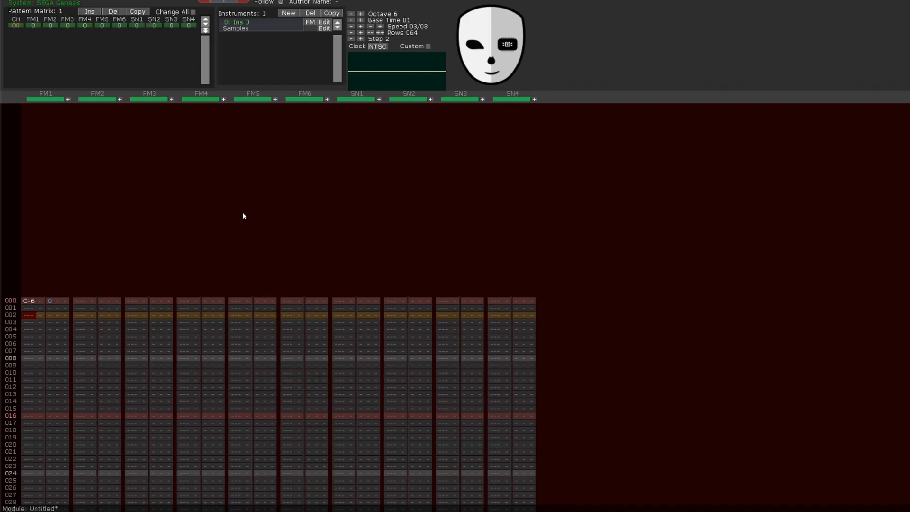
- Select row 000 from the FM1 note across to the FM2 note column and delete the contents
{"action": "left_click_drag", "start_coordinate": [30, 299], "coordinate": [86, 300]}
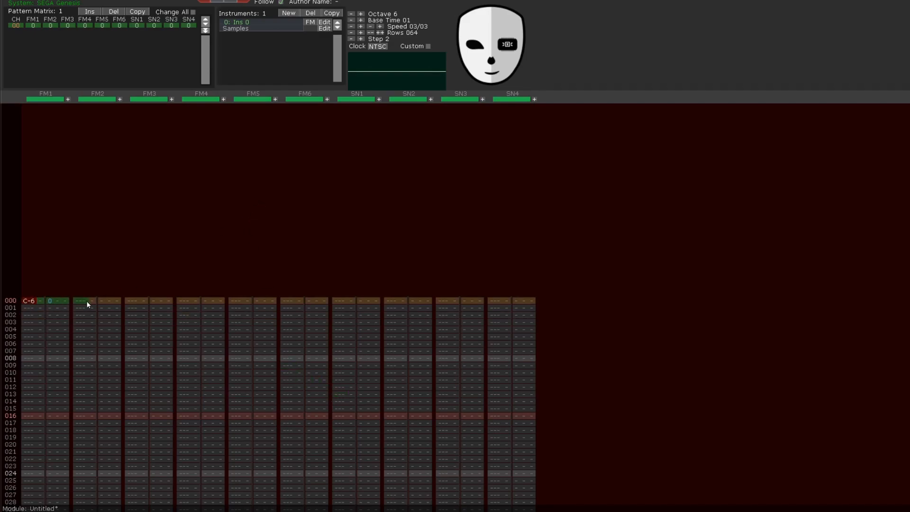
{"action": "key", "text": "Delete"}
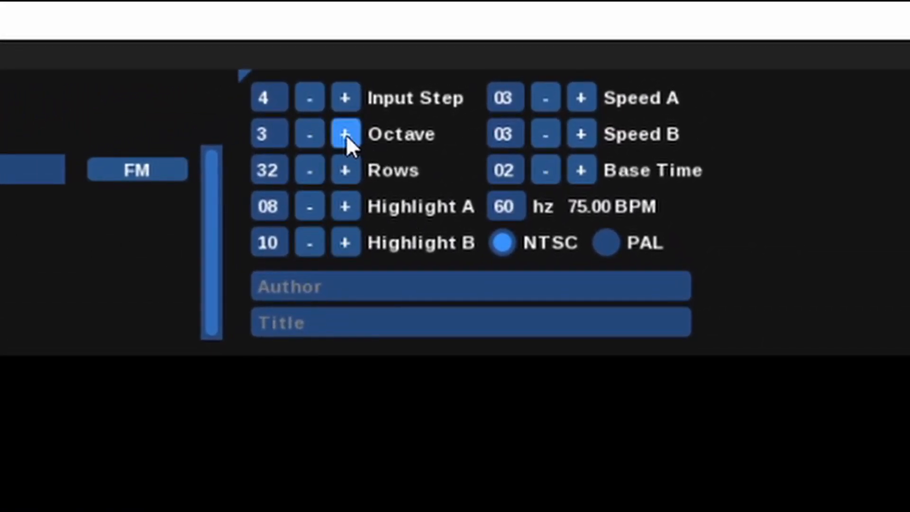
- Raise the octave to 6 in the new version, lower it to 1 and set it back to 3
{"action": "left_click", "coordinate": [347, 136]}
{"action": "left_click", "coordinate": [347, 136]}
{"action": "left_click", "coordinate": [343, 140]}
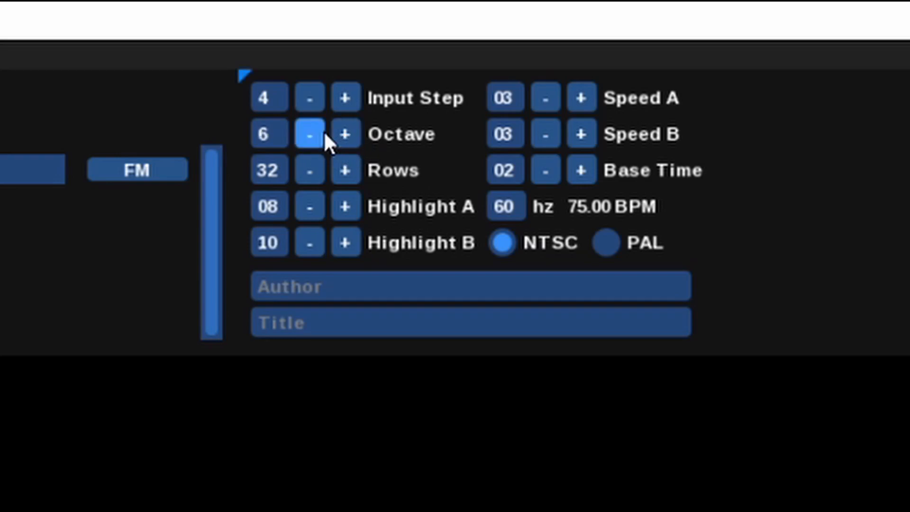
{"action": "left_click", "coordinate": [324, 134]}
{"action": "left_click", "coordinate": [323, 135]}
{"action": "left_click", "coordinate": [322, 134]}
{"action": "left_click", "coordinate": [322, 135]}
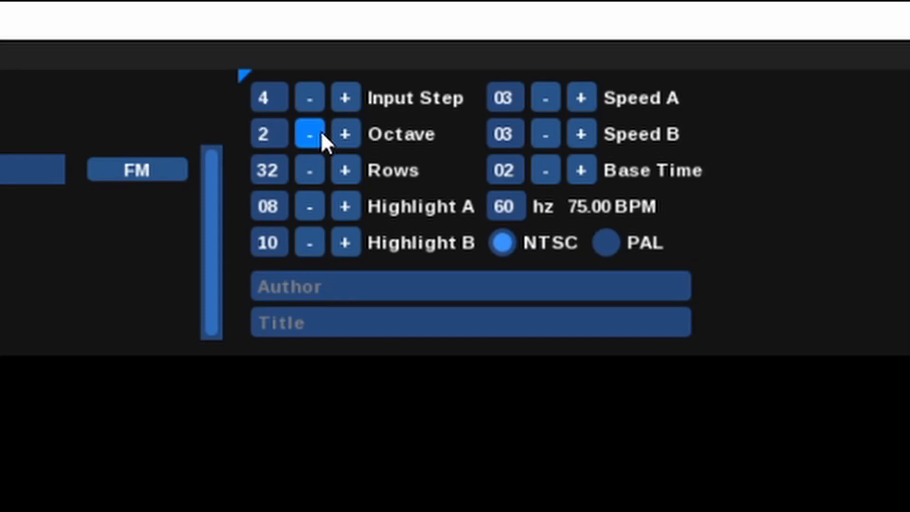
{"action": "left_click", "coordinate": [321, 133]}
{"action": "left_click", "coordinate": [348, 131]}
{"action": "left_click", "coordinate": [348, 131]}
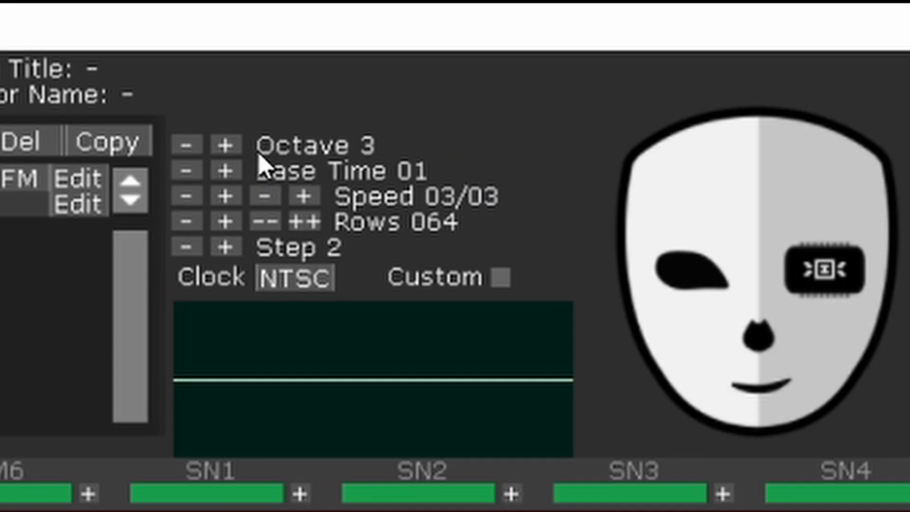
- Raise the base time to 04 in the legacy version and lower it back to 01
{"action": "left_click", "coordinate": [227, 177]}
{"action": "left_click", "coordinate": [228, 177]}
{"action": "left_click", "coordinate": [227, 176]}
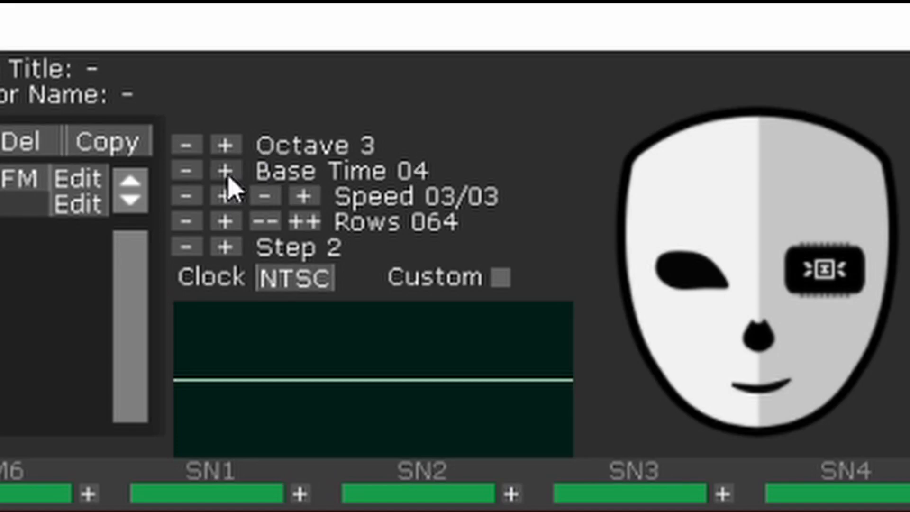
{"action": "left_click", "coordinate": [185, 174]}
{"action": "left_click", "coordinate": [185, 175]}
{"action": "left_click", "coordinate": [185, 175]}
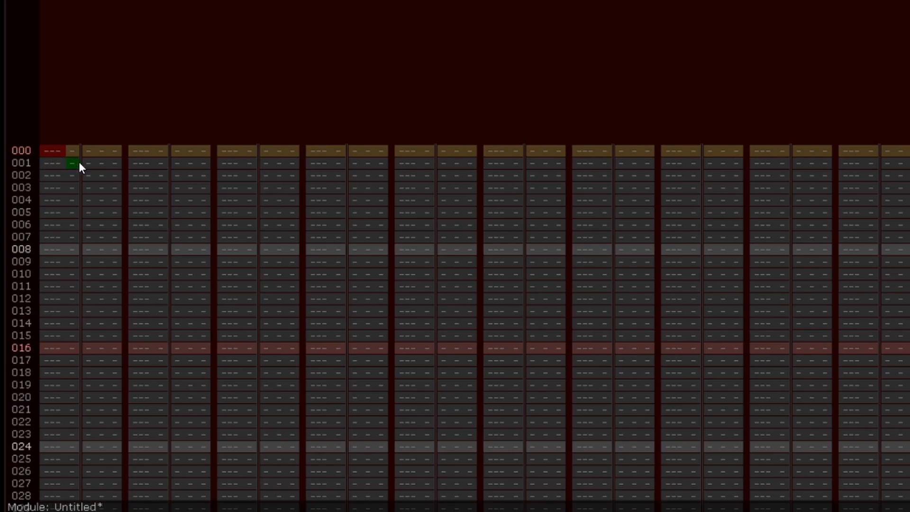
- Enter a C-3 note with instrument 0 in the FM1 channel on every fourth row from 000 to 028
{"action": "key", "text": "z"}
{"action": "scroll", "coordinate": [118, 232], "scroll_direction": "down", "scroll_amount": 3}
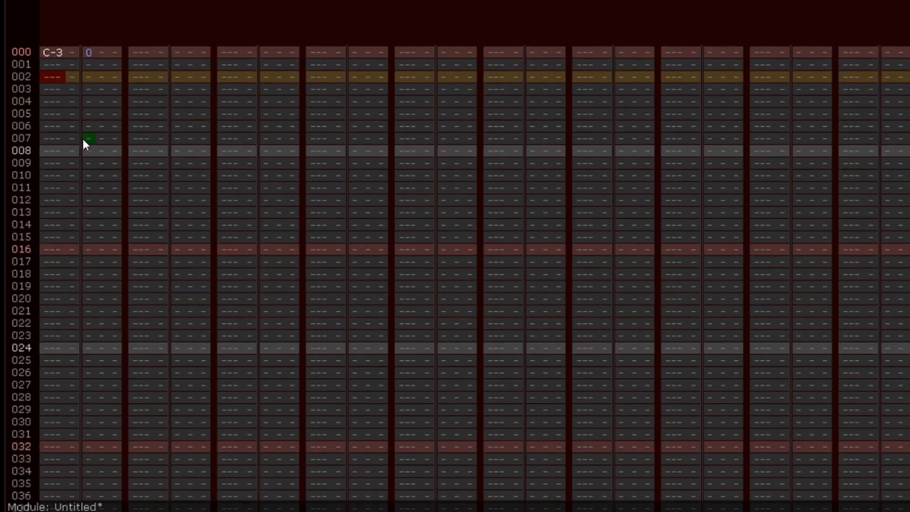
{"action": "left_click", "coordinate": [55, 106]}
{"action": "key", "text": "z"}
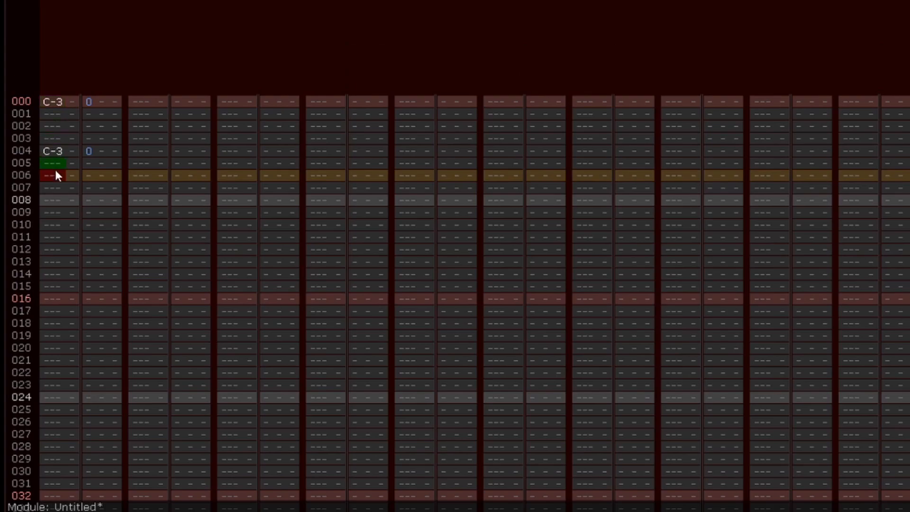
{"action": "left_click", "coordinate": [48, 201]}
{"action": "key", "text": "z"}
{"action": "left_click", "coordinate": [48, 201]}
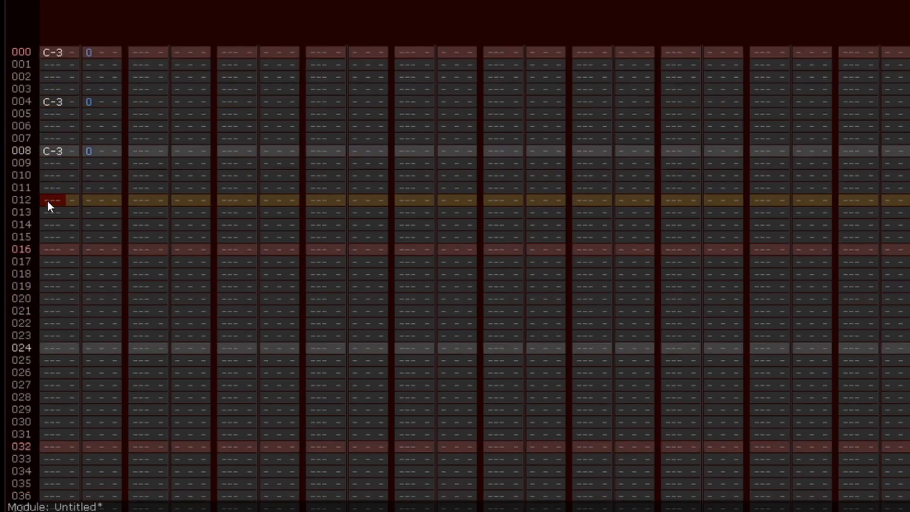
{"action": "key", "text": "z"}
{"action": "left_click", "coordinate": [47, 200]}
{"action": "key", "text": "z"}
{"action": "left_click", "coordinate": [48, 200]}
{"action": "key", "text": "z"}
{"action": "left_click", "coordinate": [48, 200]}
{"action": "key", "text": "z"}
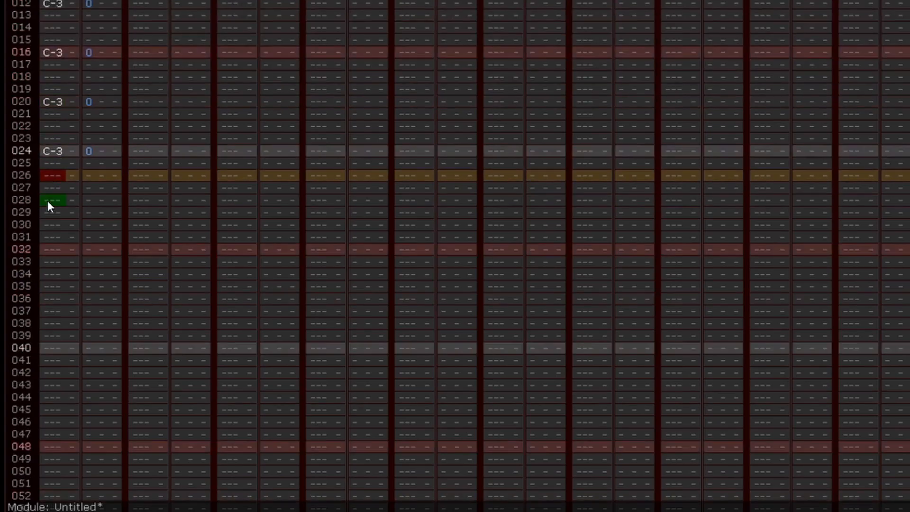
{"action": "left_click", "coordinate": [48, 201]}
{"action": "key", "text": "z"}
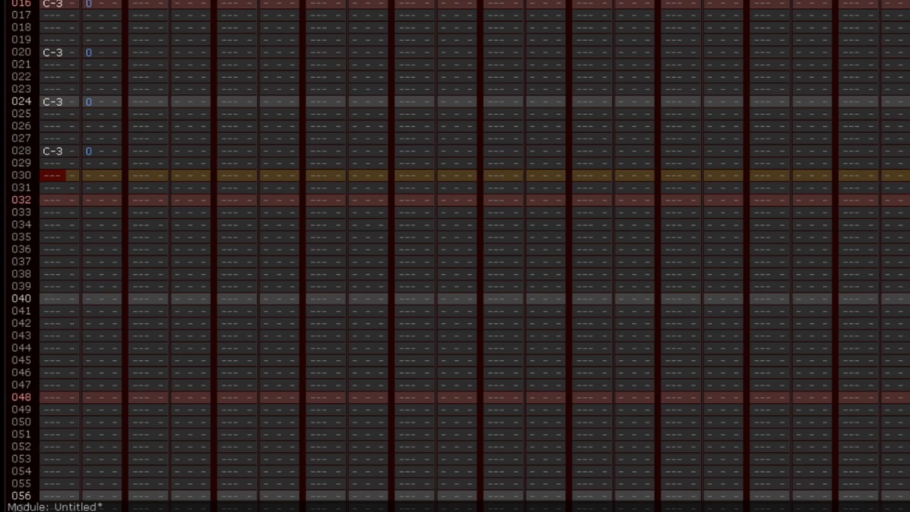
{"action": "key", "text": "minus"}
{"action": "key", "text": "minus"}
{"action": "key", "text": "minus"}
{"action": "key", "text": "minus"}
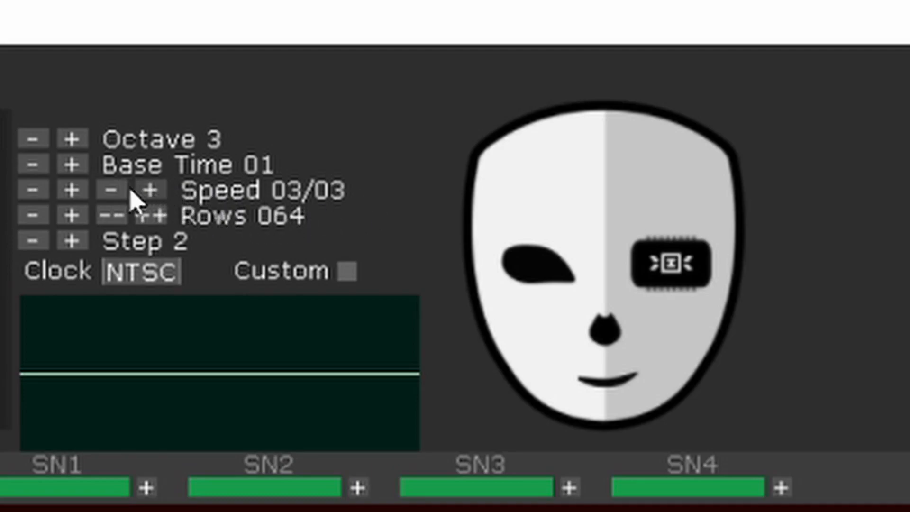
- Set the two speed values to 05/01 and return them to 03/03
{"action": "left_click", "coordinate": [72, 192]}
{"action": "left_click", "coordinate": [72, 192]}
{"action": "left_click", "coordinate": [119, 191]}
{"action": "left_click", "coordinate": [120, 191]}
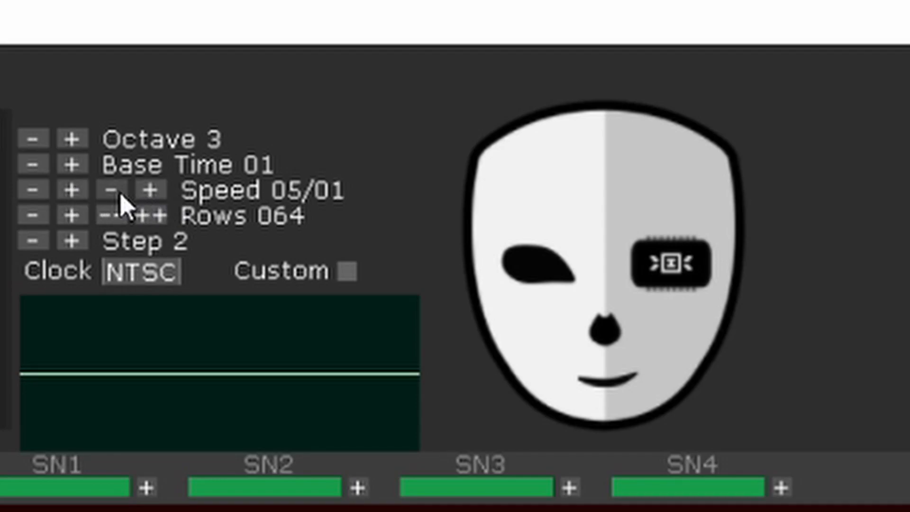
{"action": "left_click", "coordinate": [156, 194]}
{"action": "left_click", "coordinate": [156, 195]}
{"action": "left_click", "coordinate": [35, 196]}
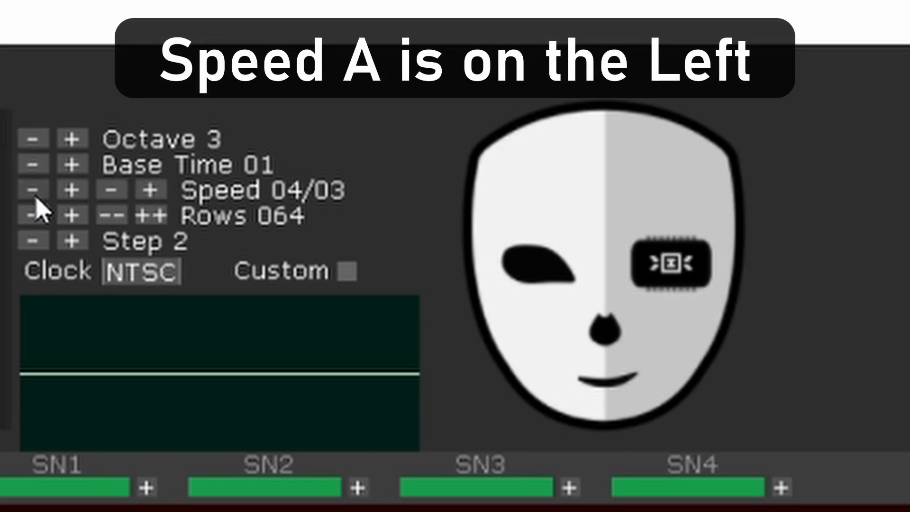
{"action": "left_click", "coordinate": [36, 197]}
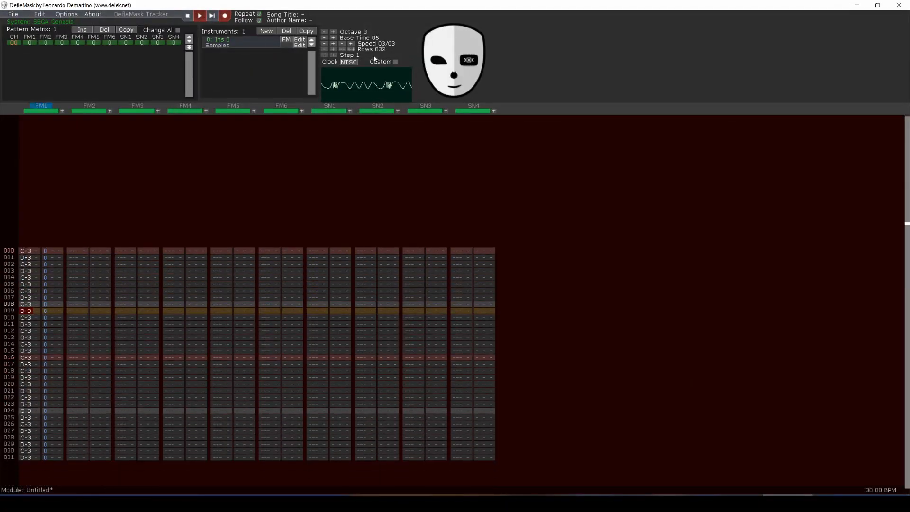
- Restart playback of the alternating C-3 and D-3 pattern to hear its tempo
{"action": "left_click", "coordinate": [201, 16]}
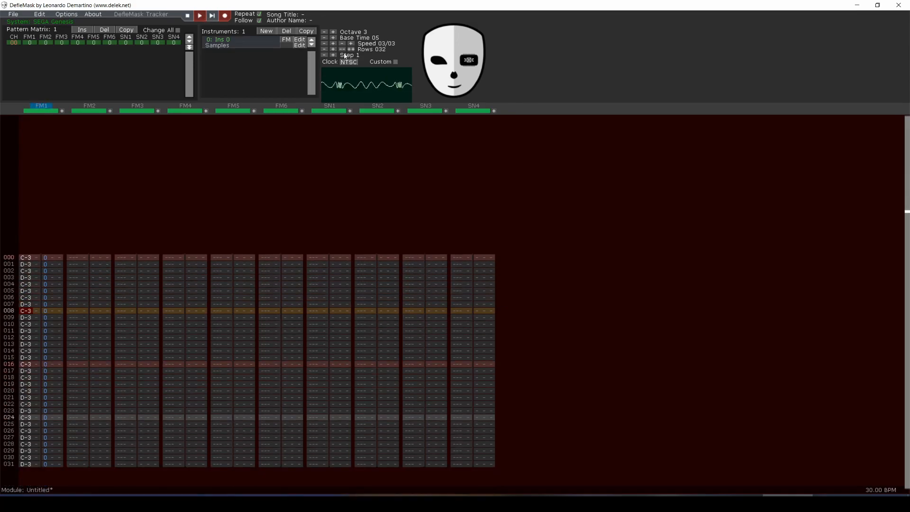
{"action": "left_click", "coordinate": [202, 17]}
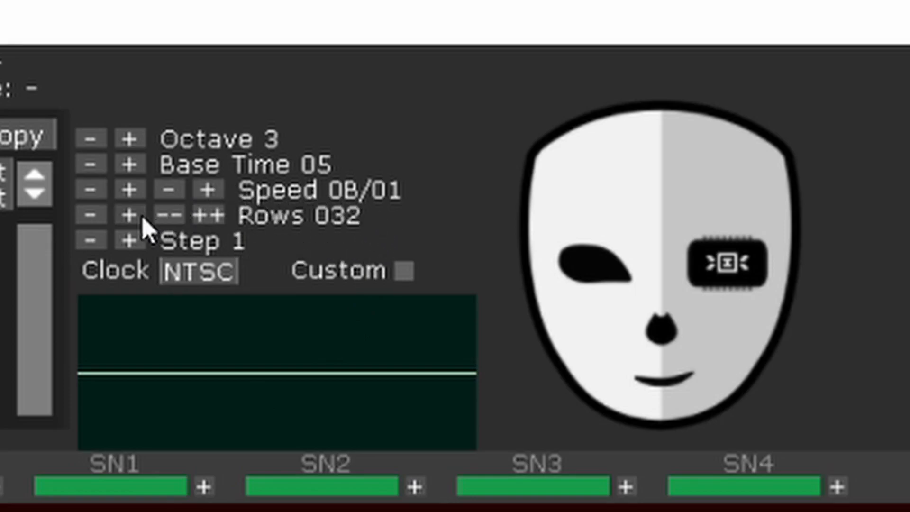
- Raise the pattern's row count one by one to 38 and lower it one by one to 24
{"action": "left_click", "coordinate": [129, 218]}
{"action": "left_click", "coordinate": [129, 216]}
{"action": "left_click", "coordinate": [128, 217]}
{"action": "left_click", "coordinate": [129, 217]}
{"action": "left_click", "coordinate": [129, 219]}
{"action": "left_click", "coordinate": [129, 219]}
{"action": "left_click", "coordinate": [98, 217]}
{"action": "left_click", "coordinate": [98, 217]}
{"action": "left_click", "coordinate": [98, 217]}
{"action": "left_click", "coordinate": [98, 217]}
{"action": "left_click", "coordinate": [97, 218]}
{"action": "left_click", "coordinate": [98, 219]}
{"action": "left_click", "coordinate": [98, 219]}
{"action": "left_click", "coordinate": [98, 218]}
{"action": "left_click", "coordinate": [98, 218]}
{"action": "left_click", "coordinate": [97, 218]}
{"action": "left_click", "coordinate": [97, 218]}
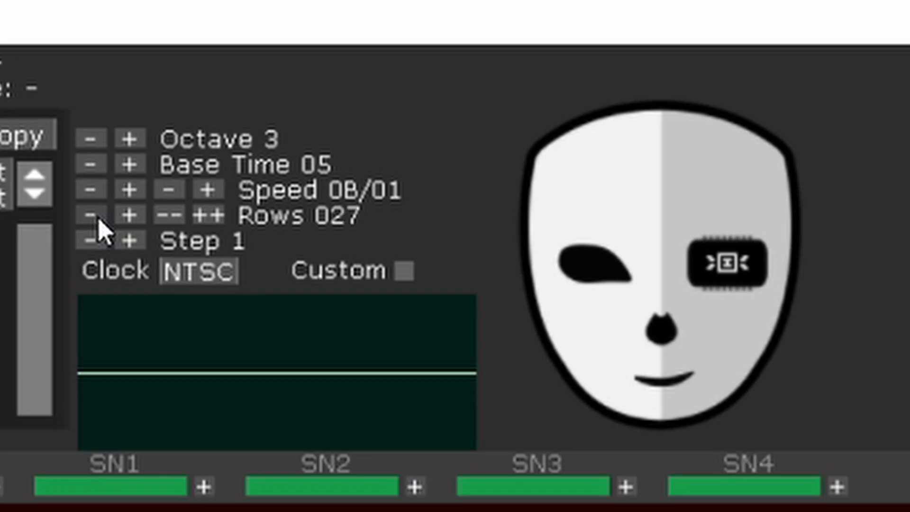
{"action": "left_click", "coordinate": [98, 219]}
{"action": "left_click", "coordinate": [97, 219]}
{"action": "left_click", "coordinate": [97, 218]}
- Increase the row count to 40 in larger jumps and reduce it back to 32
{"action": "left_click", "coordinate": [212, 218]}
{"action": "left_click", "coordinate": [213, 220]}
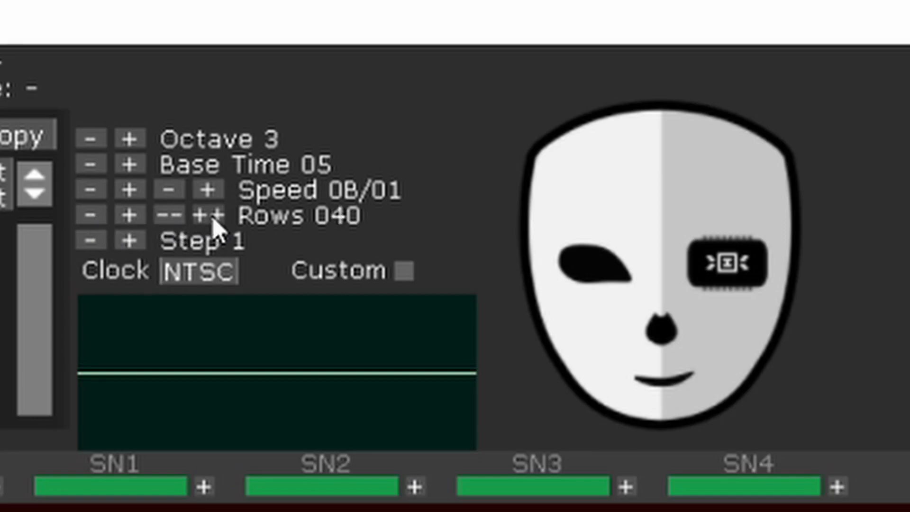
{"action": "left_click", "coordinate": [169, 215]}
{"action": "left_click", "coordinate": [168, 216]}
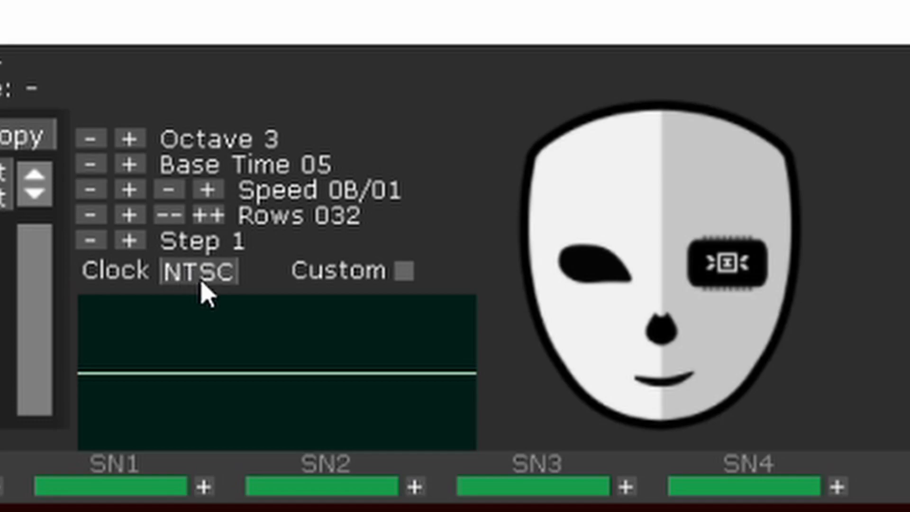
- Switch the clock to PAL and back to NTSC
{"action": "left_click", "coordinate": [202, 282]}
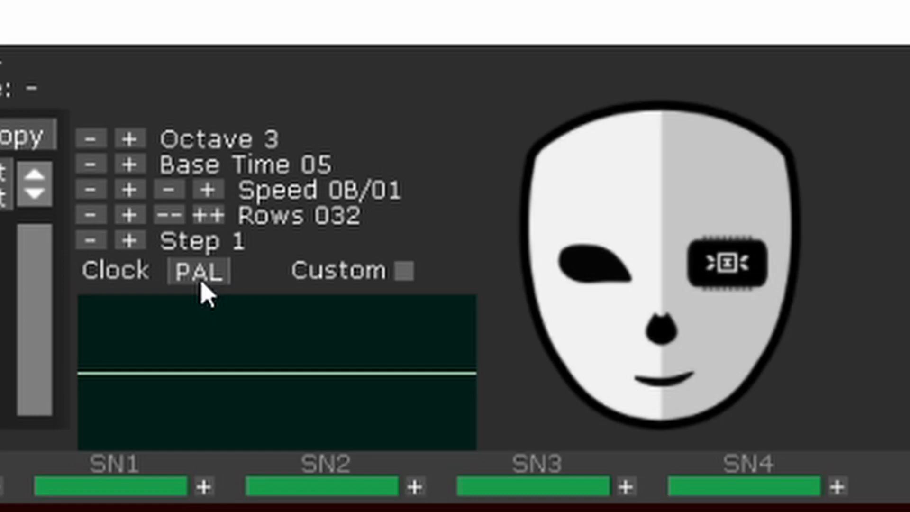
{"action": "left_click", "coordinate": [202, 283]}
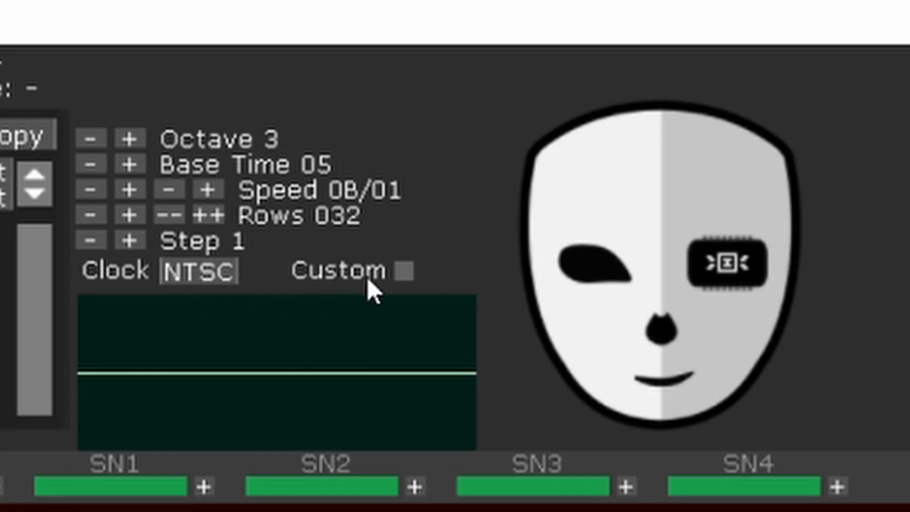
- Enable the custom clock and set its rate to 80 Hz
{"action": "left_click", "coordinate": [402, 271]}
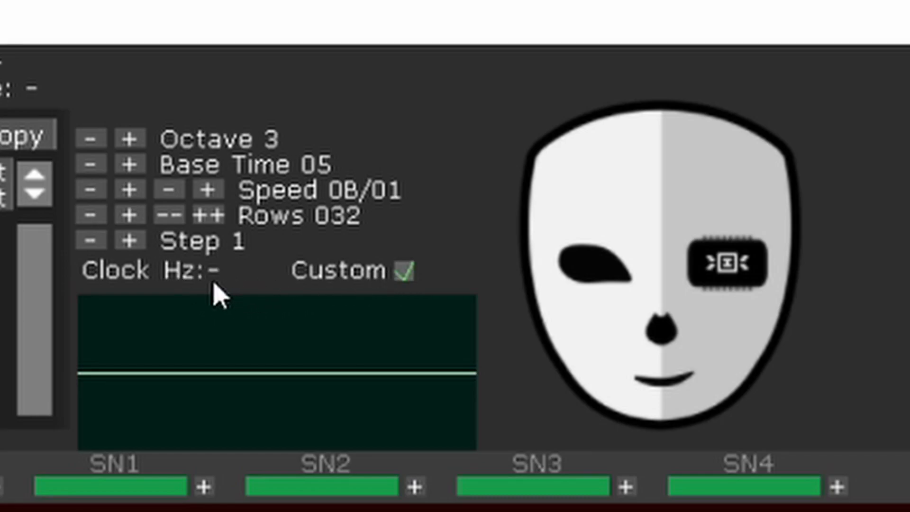
{"action": "left_click", "coordinate": [213, 282]}
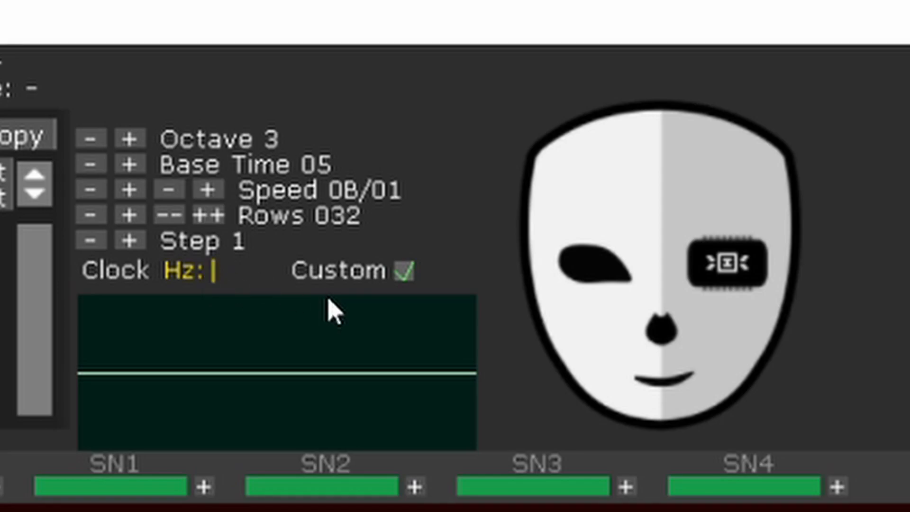
{"action": "type", "text": "80"}
{"action": "key", "text": "Return"}
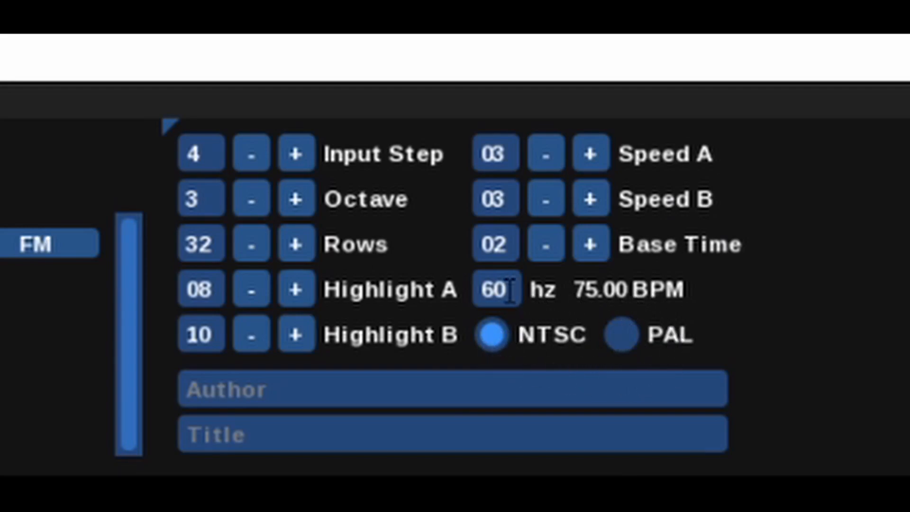
- In the new DefleMask version, set the clock rate to 200 Hz and restore the NTSC setting
{"action": "left_click", "coordinate": [498, 291]}
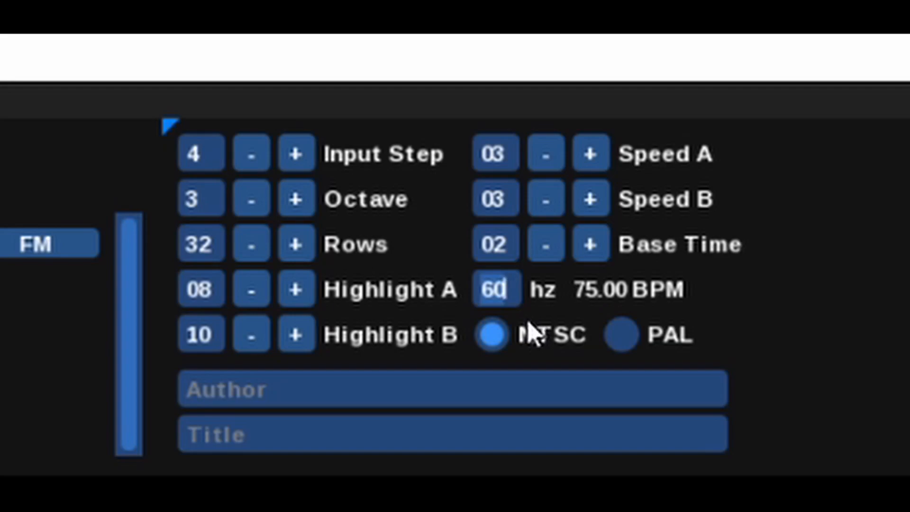
{"action": "key", "text": "BackSpace"}
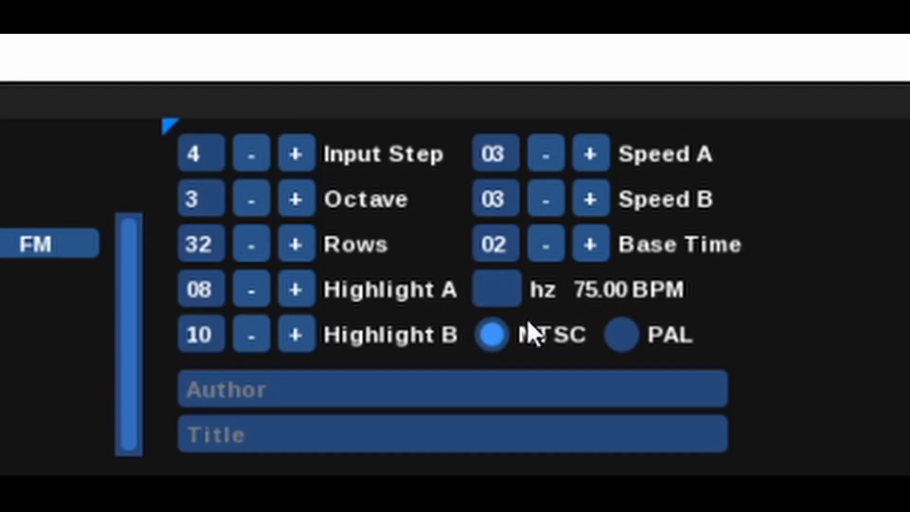
{"action": "type", "text": "200"}
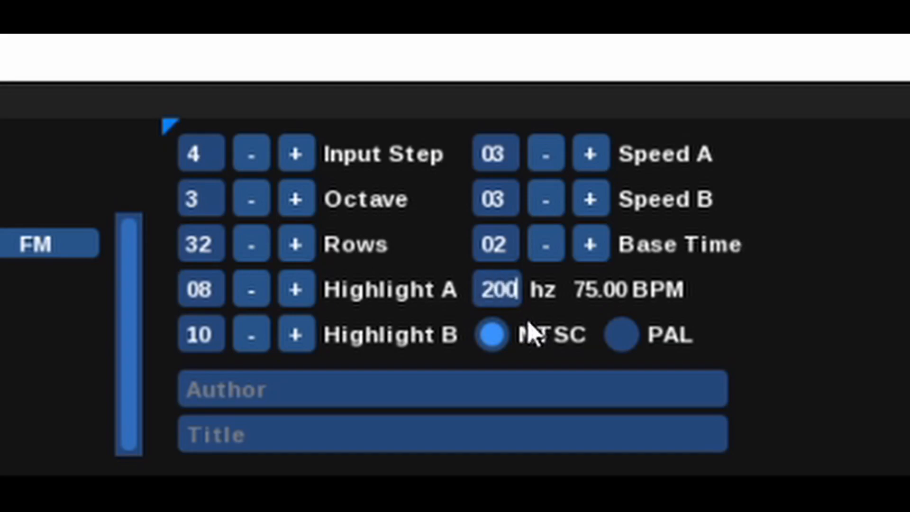
{"action": "key", "text": "Return"}
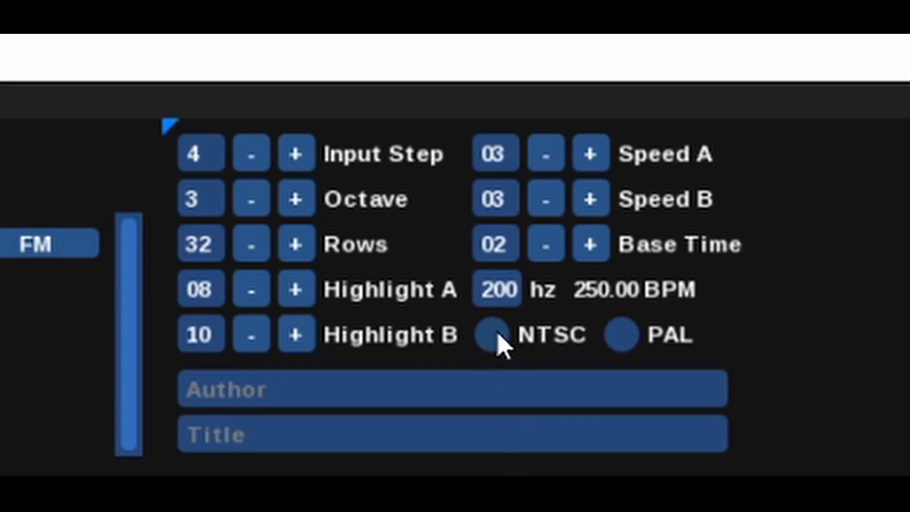
{"action": "left_click", "coordinate": [497, 335]}
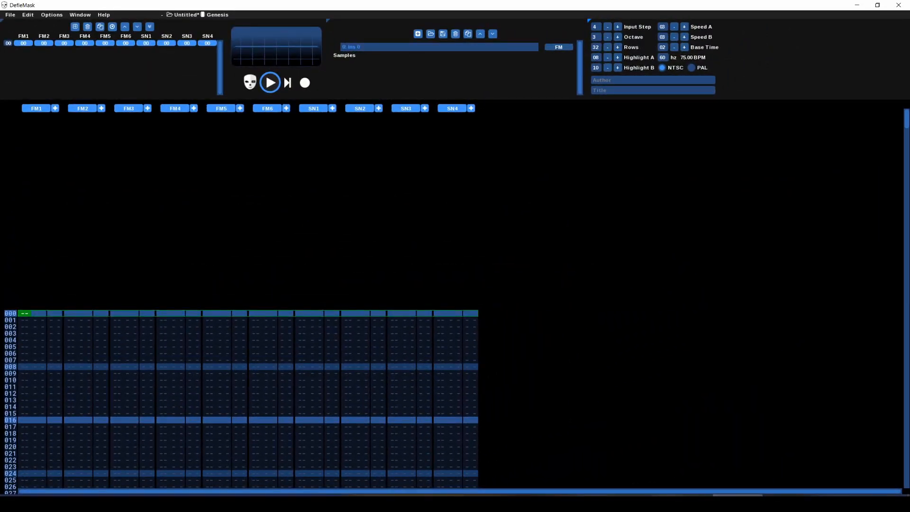
- Examine the available file, edit, option and window commands, including the skin list, in the Evil Cross Nightmares module
{"action": "key", "text": "alt+Tab"}
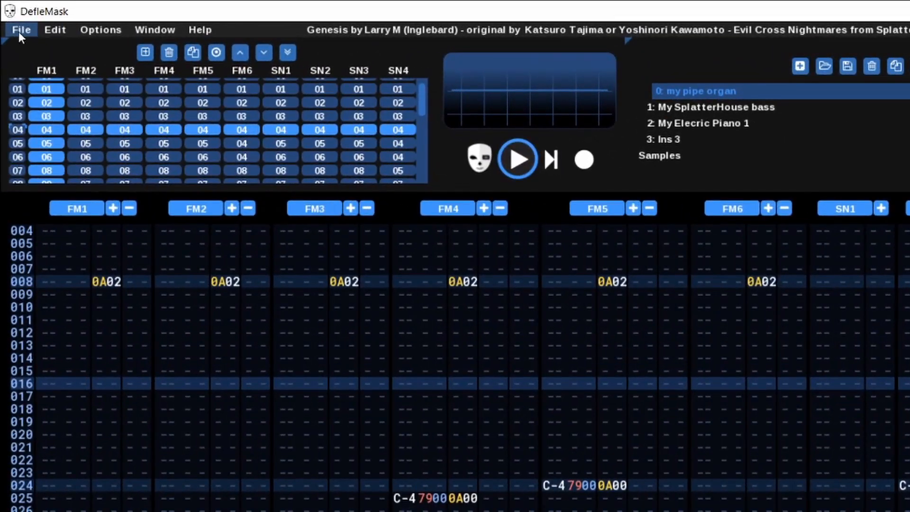
{"action": "left_click", "coordinate": [13, 29]}
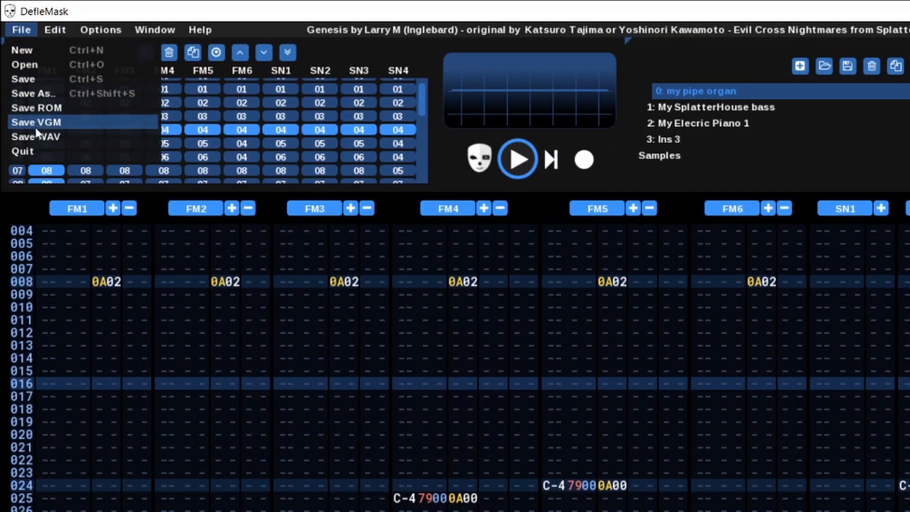
{"action": "left_click", "coordinate": [62, 31]}
{"action": "left_click", "coordinate": [62, 31]}
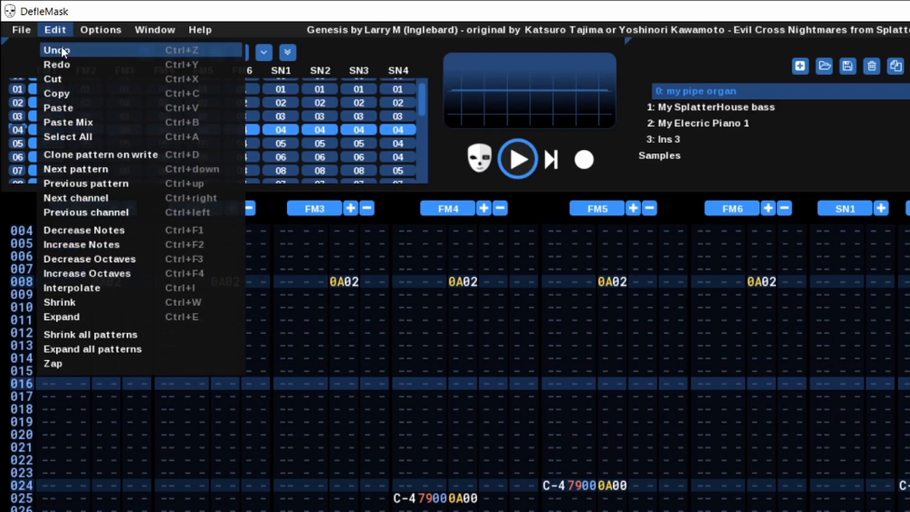
{"action": "left_click", "coordinate": [57, 31]}
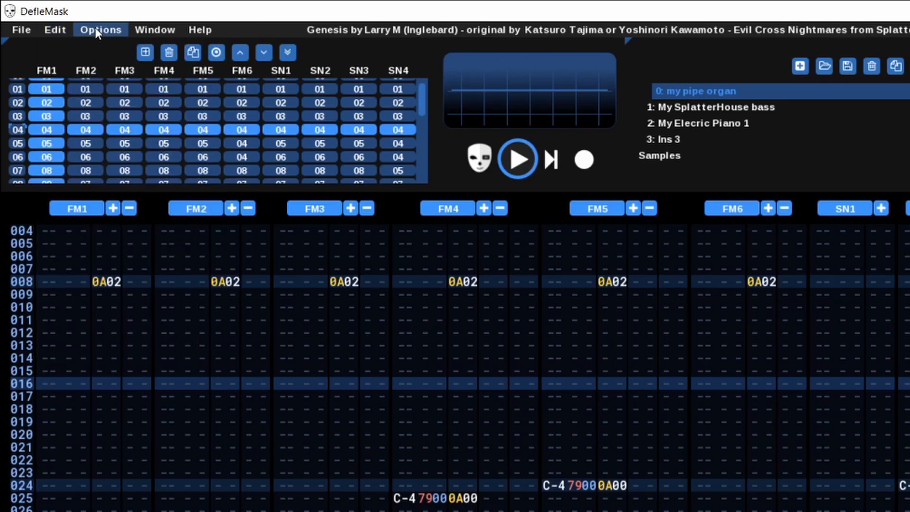
{"action": "left_click", "coordinate": [98, 32]}
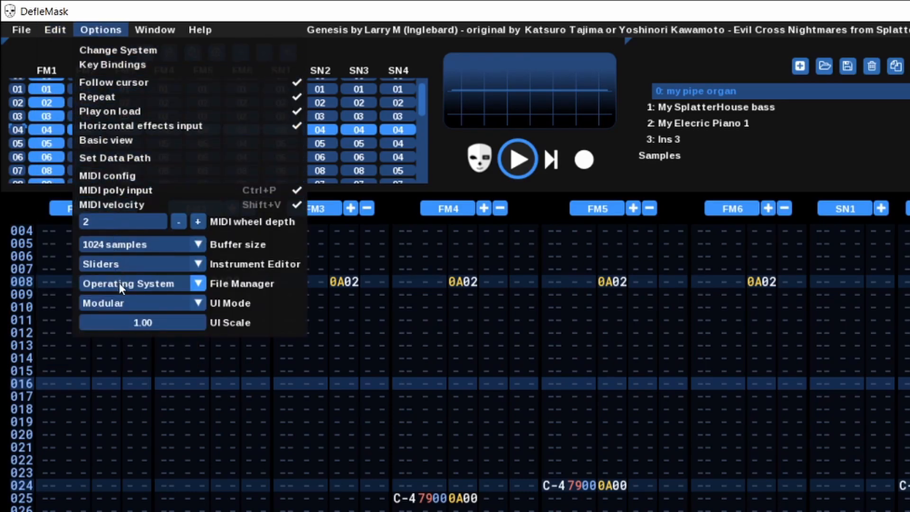
{"action": "left_click", "coordinate": [100, 29]}
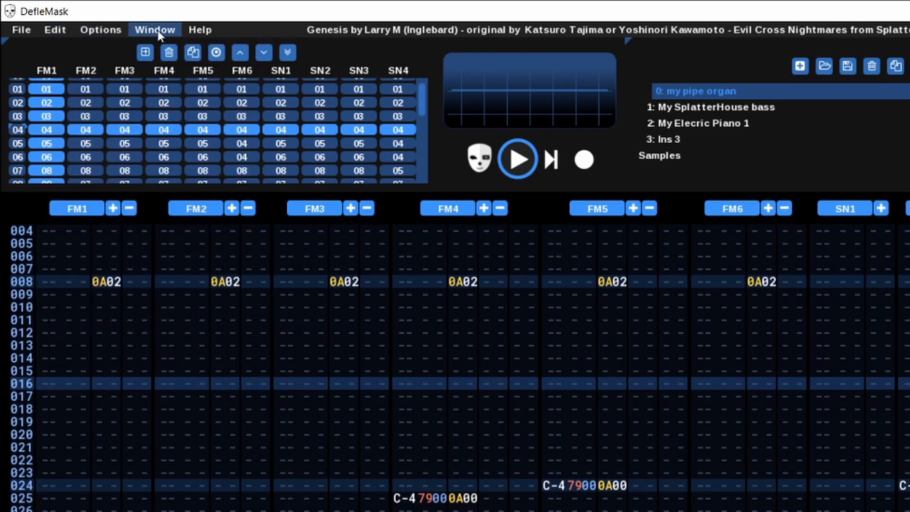
{"action": "left_click", "coordinate": [154, 29]}
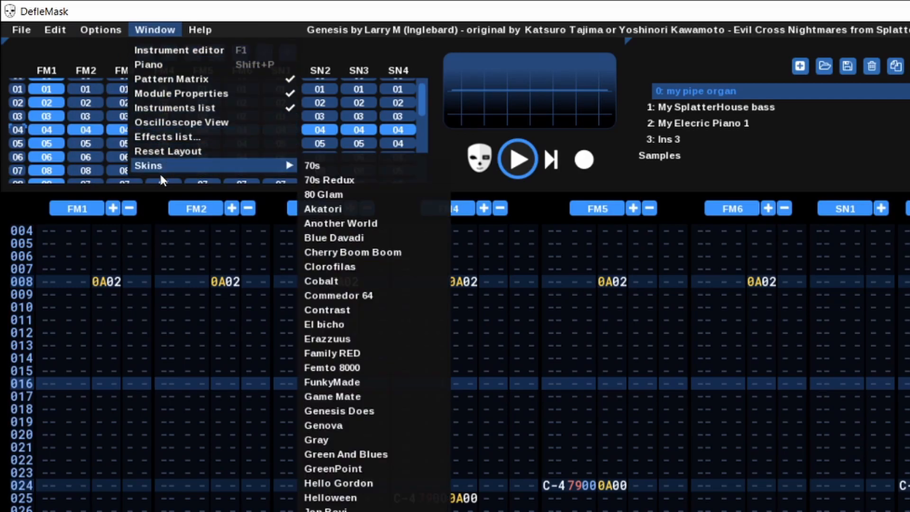
{"action": "left_click", "coordinate": [155, 30]}
{"action": "left_click", "coordinate": [199, 30]}
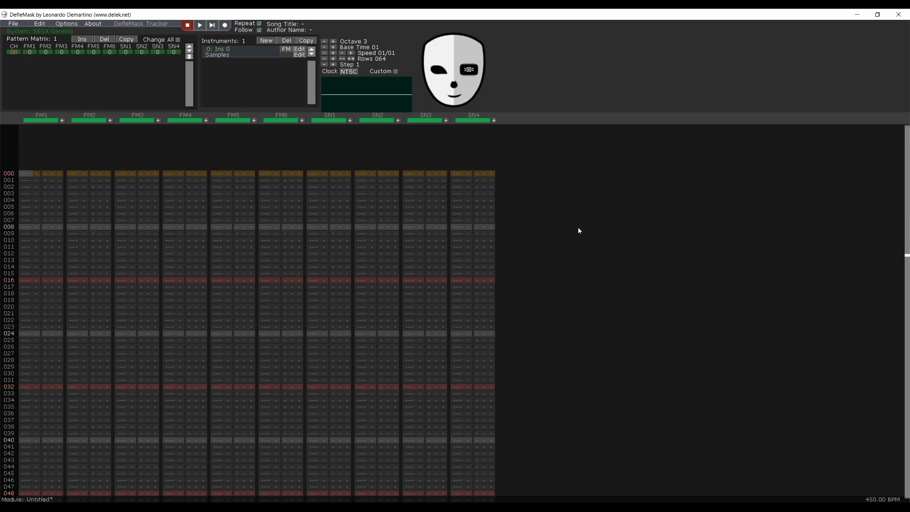
- In legacy DefleMask, audition the notes C, D, E and F on FM1 with recording off
{"action": "key", "text": "z"}
{"action": "key", "text": "x"}
{"action": "key", "text": "c"}
{"action": "key", "text": "v"}
{"action": "key", "text": "z"}
{"action": "key", "text": "x"}
{"action": "key", "text": "z"}
{"action": "key", "text": "z"}
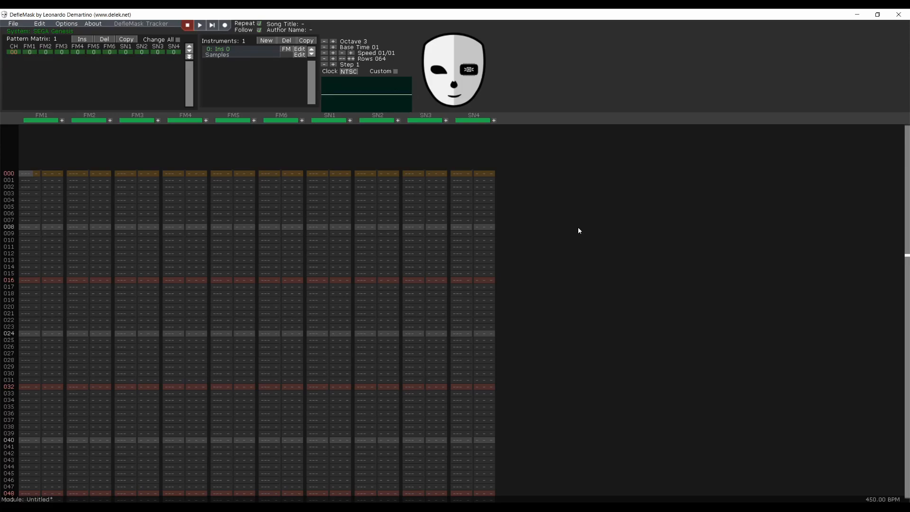
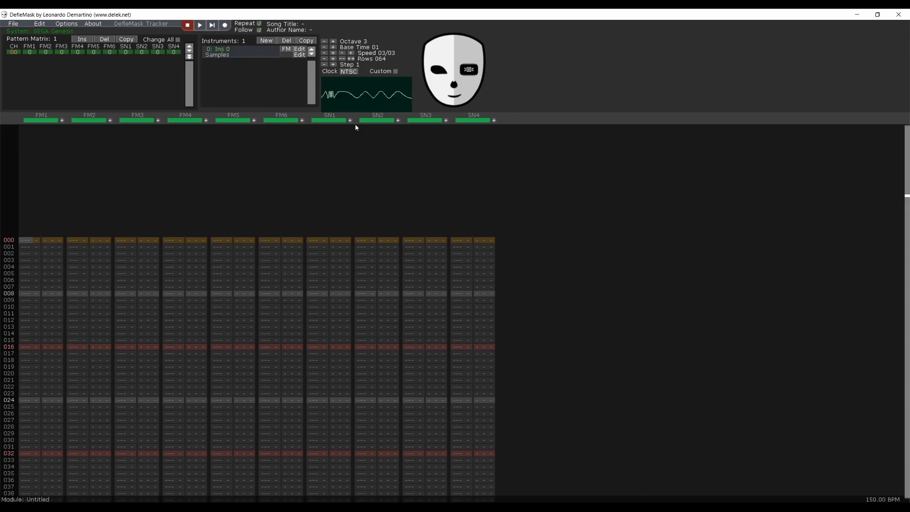
- Record a G#2 note in row 000 of FM1, turn recording off and move the cursor to row 005 of FM3
{"action": "key", "text": "space"}
{"action": "key", "text": "h"}
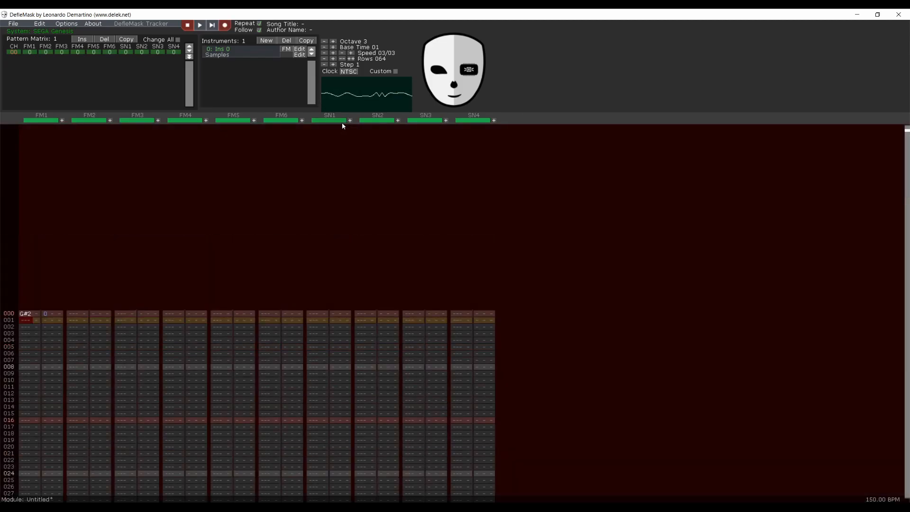
{"action": "key", "text": "space"}
{"action": "left_click", "coordinate": [31, 314]}
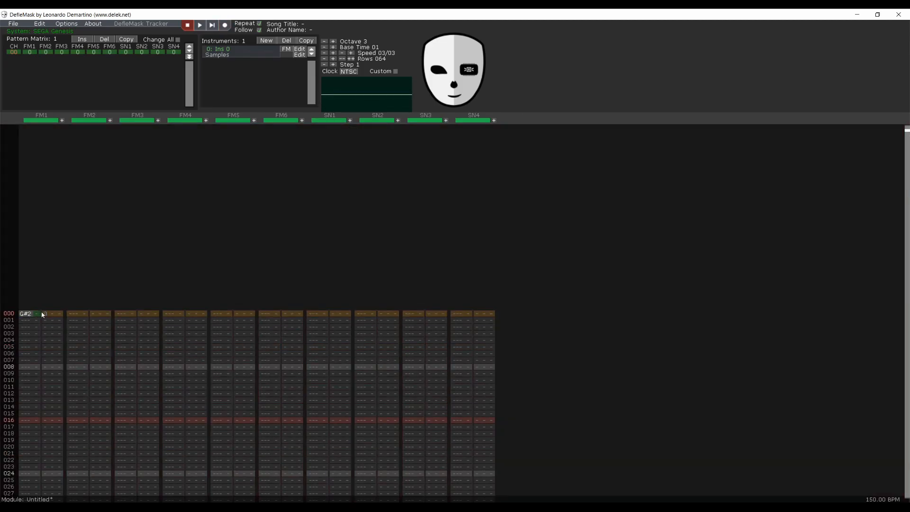
{"action": "left_click", "coordinate": [156, 347]}
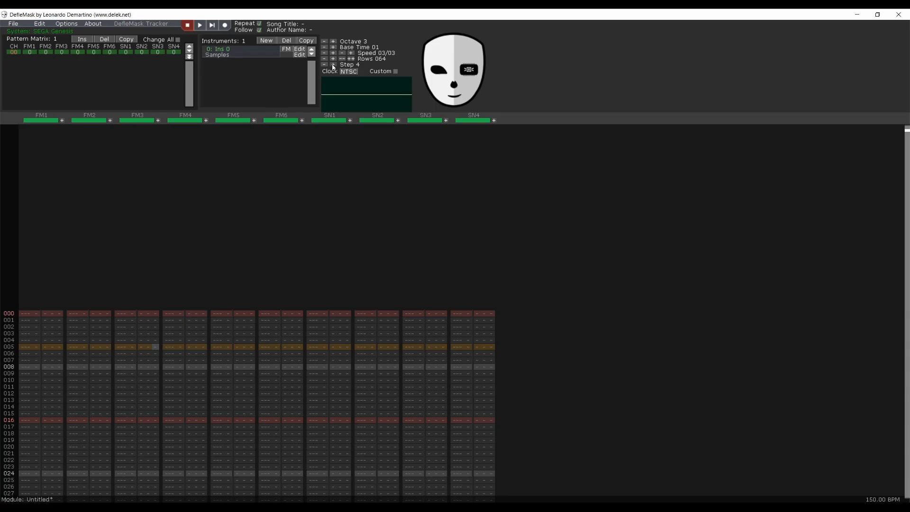
- With the step at 4, record A-3, G-3, F-3, G-3, A-3, A-3, A-3 into FM1 from row 000 and turn recording off
{"action": "left_click", "coordinate": [325, 65]}
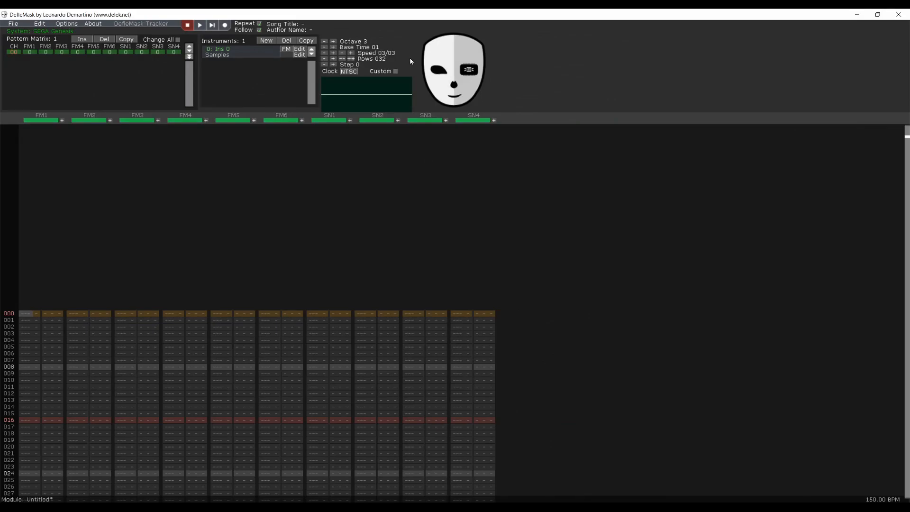
{"action": "left_click", "coordinate": [334, 65]}
{"action": "left_click", "coordinate": [225, 25]}
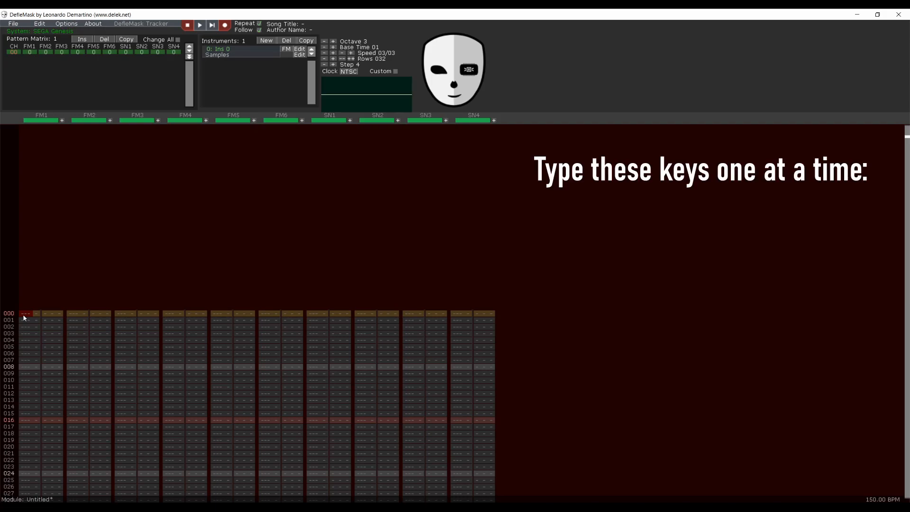
{"action": "key", "text": "y"}
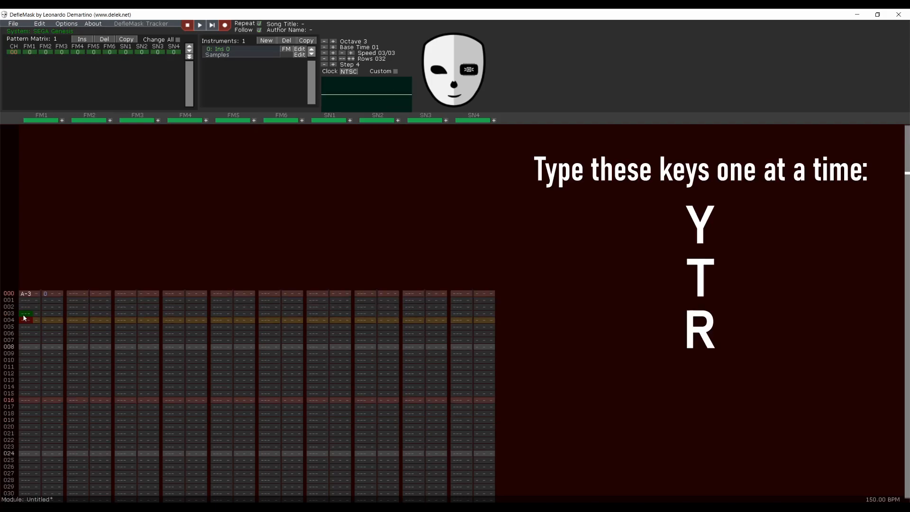
{"action": "key", "text": "t"}
{"action": "key", "text": "r"}
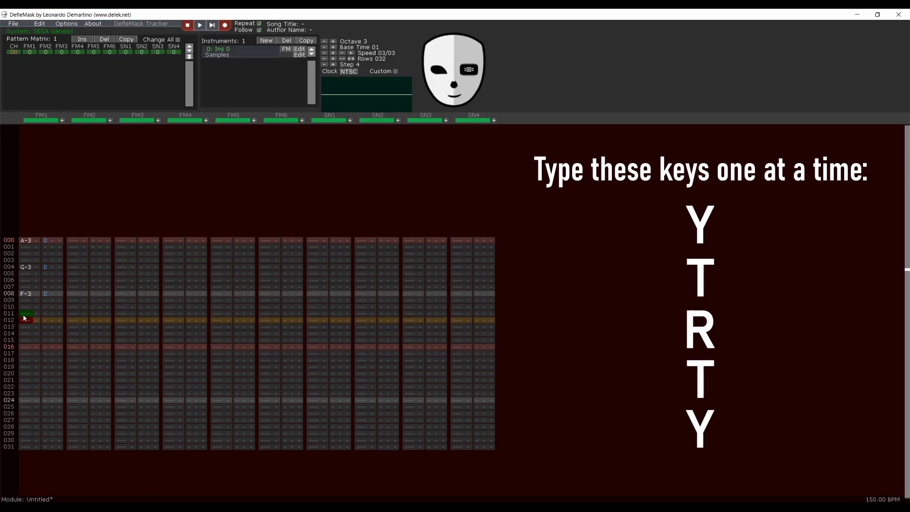
{"action": "key", "text": "t"}
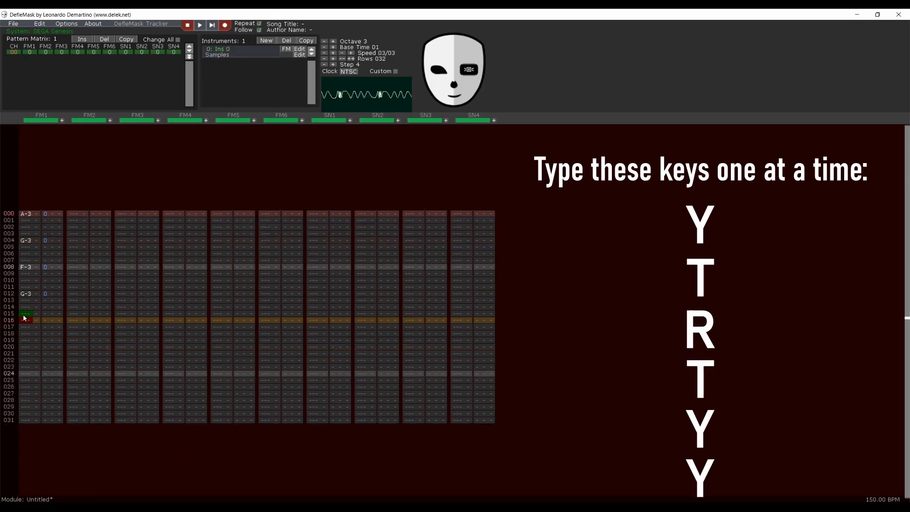
{"action": "key", "text": "y"}
{"action": "key", "text": "y"}
{"action": "key", "text": "y"}
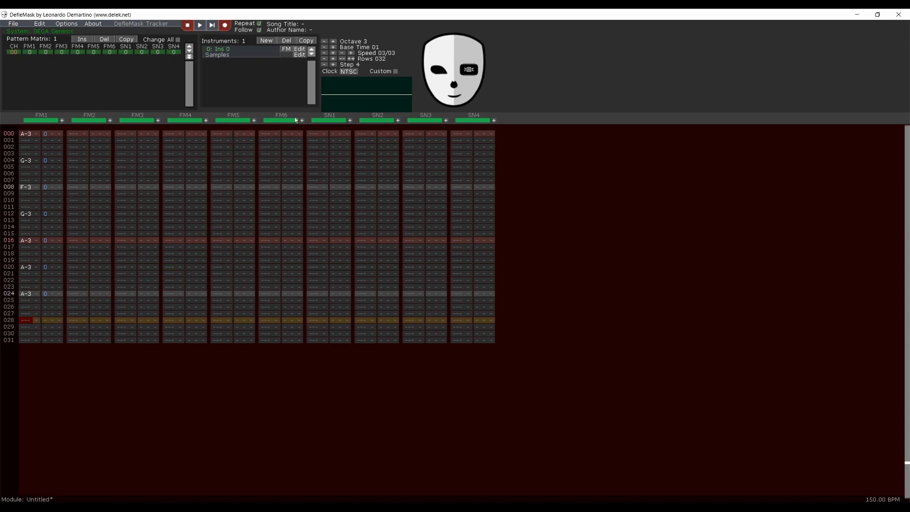
{"action": "left_click", "coordinate": [225, 26]}
- Play the FM1 melody, set the base time to 02 during playback, and replay it at that tempo
{"action": "scroll", "coordinate": [313, 172], "scroll_direction": "up", "scroll_amount": 4}
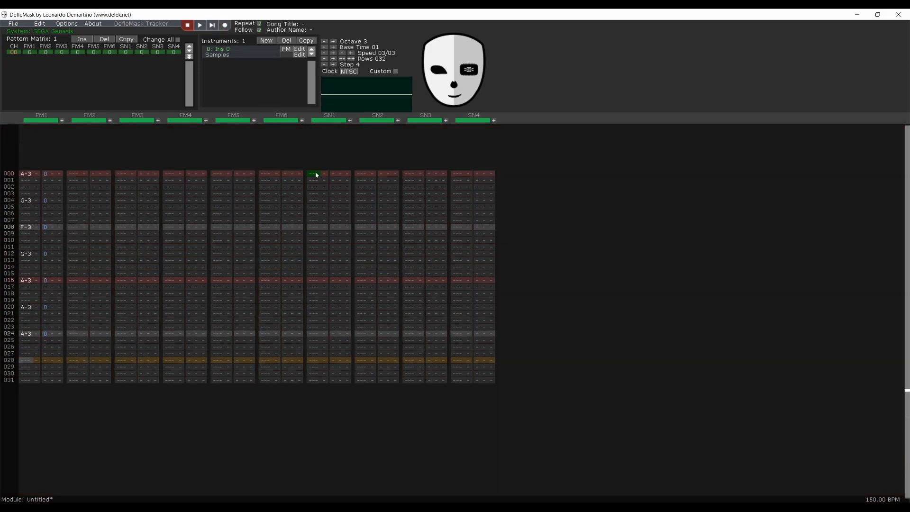
{"action": "left_click", "coordinate": [198, 26]}
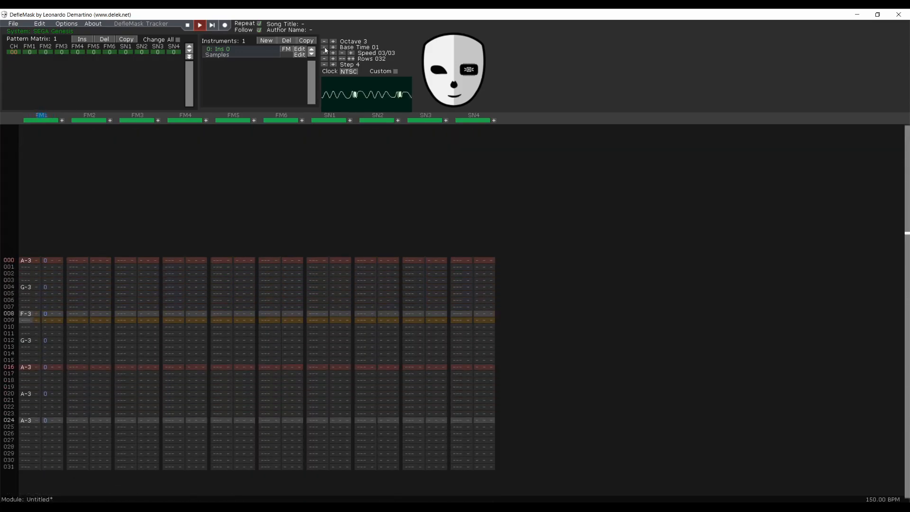
{"action": "left_click", "coordinate": [333, 47]}
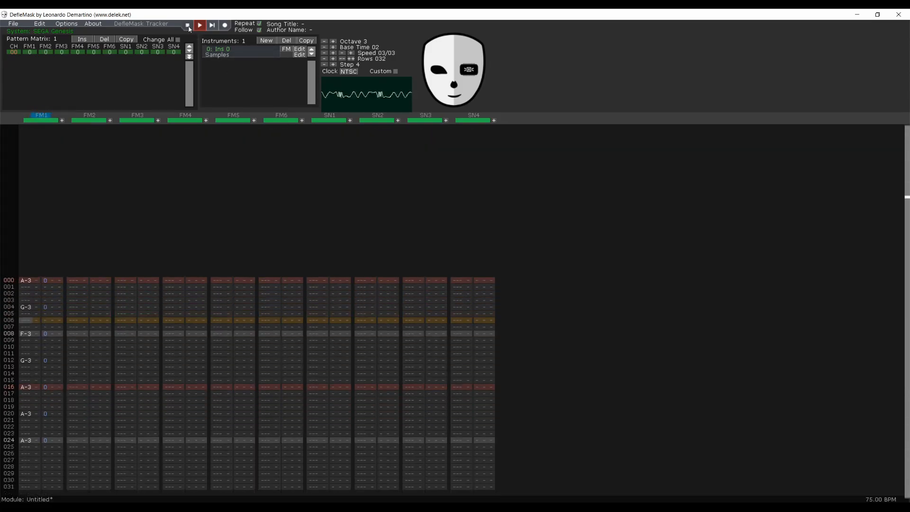
{"action": "left_click", "coordinate": [187, 26]}
{"action": "key", "text": "Return"}
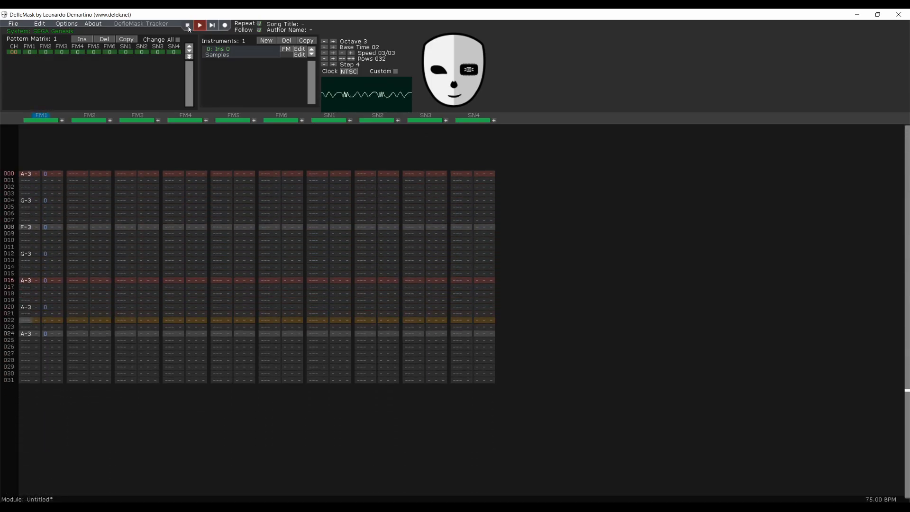
{"action": "left_click", "coordinate": [188, 27]}
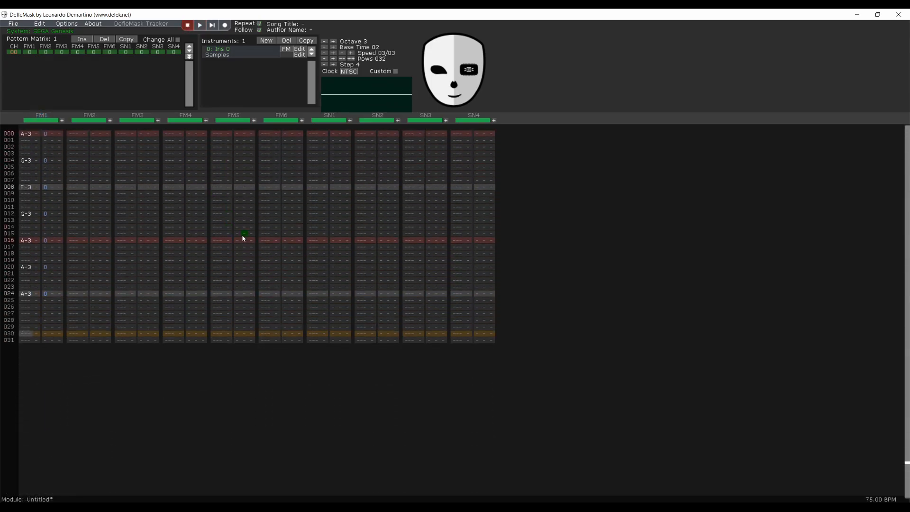
- Insert three new pattern rows into the pattern matrix below row 00
{"action": "left_click", "coordinate": [242, 234]}
{"action": "scroll", "coordinate": [242, 234], "scroll_direction": "up", "scroll_amount": 1}
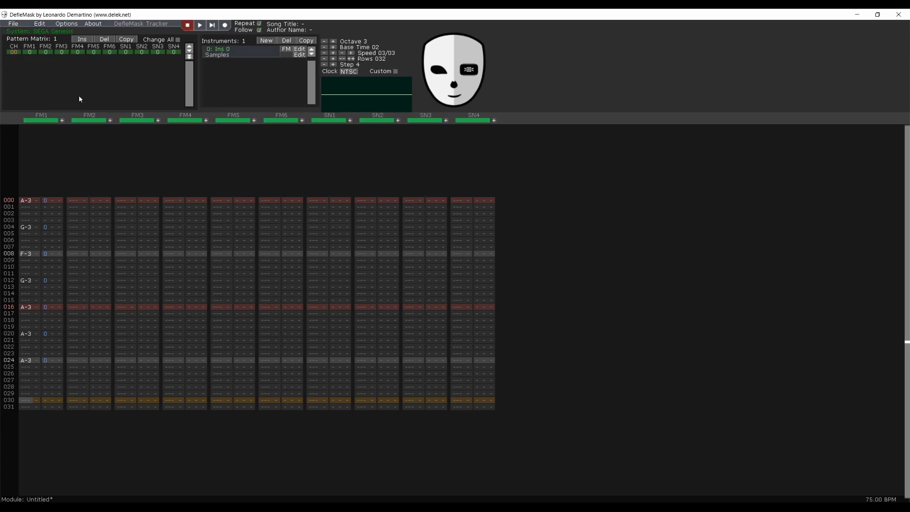
{"action": "left_click", "coordinate": [83, 42]}
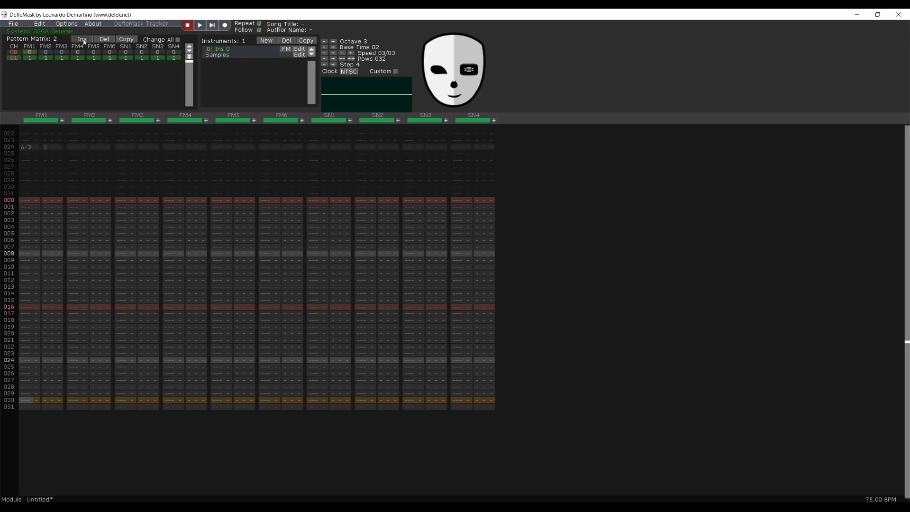
{"action": "left_click", "coordinate": [84, 42]}
{"action": "left_click", "coordinate": [84, 42]}
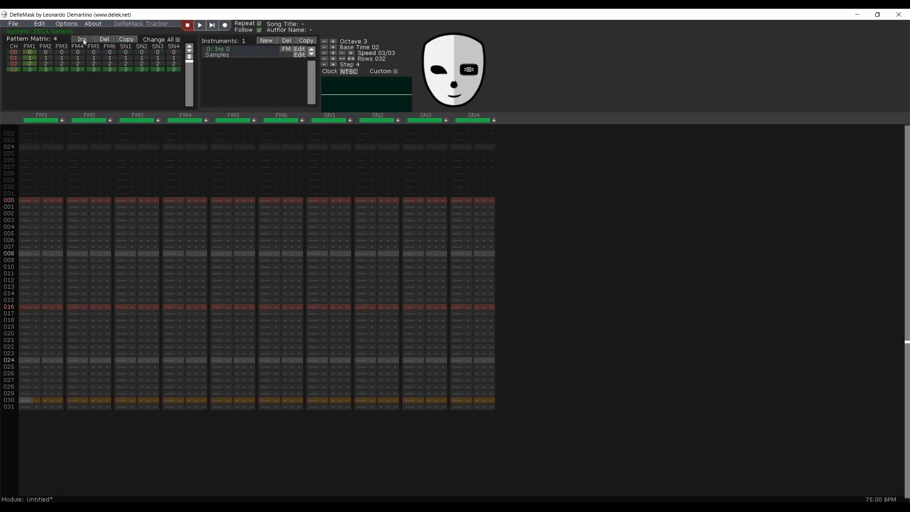
- Try changing FM1's pattern number in pattern matrix row 00 and return it to 0
{"action": "left_click", "coordinate": [8, 53]}
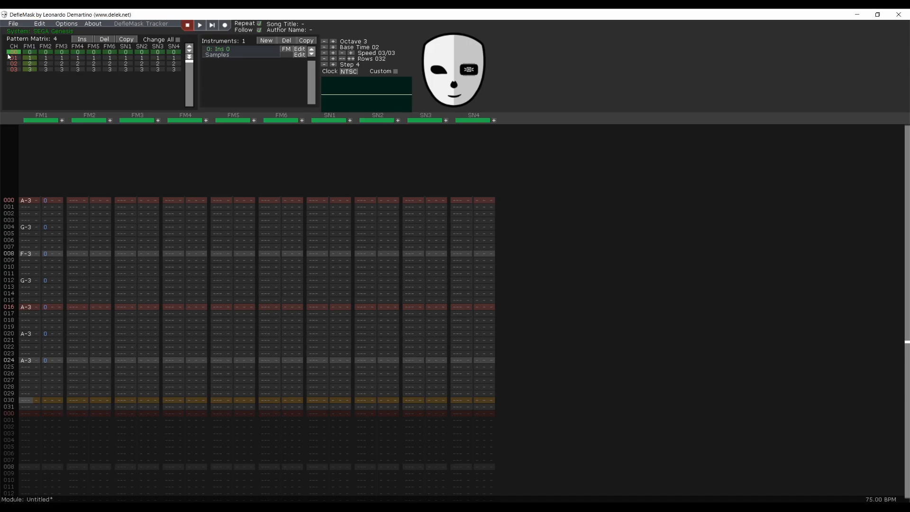
{"action": "left_click", "coordinate": [29, 52]}
{"action": "left_click", "coordinate": [30, 53]}
{"action": "left_click", "coordinate": [31, 53]}
{"action": "double_click", "coordinate": [32, 52]}
{"action": "right_click", "coordinate": [32, 52]}
{"action": "left_click", "coordinate": [34, 52]}
{"action": "right_click", "coordinate": [32, 52]}
{"action": "left_click", "coordinate": [62, 199]}
- Turn recording on and record three G-3 notes into FM1 of matrix row 01, in rows 000, 004 and 008
{"action": "left_click", "coordinate": [13, 58]}
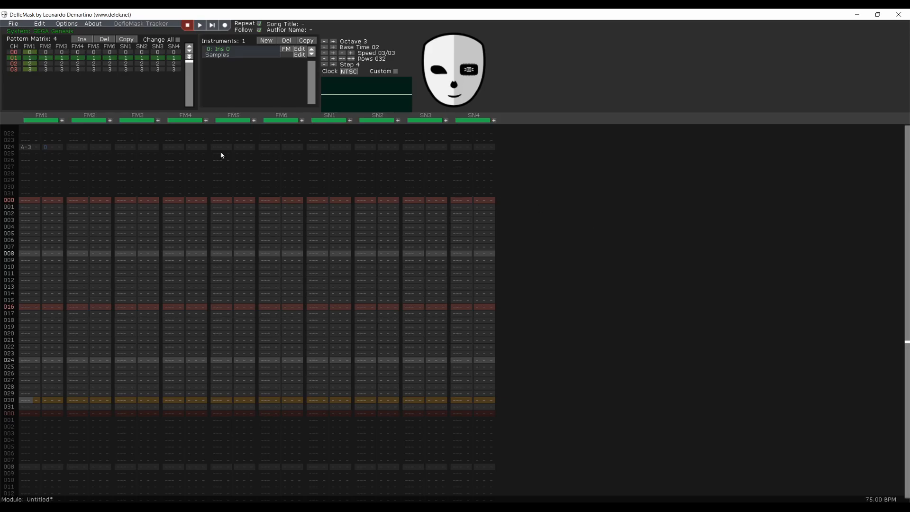
{"action": "left_click", "coordinate": [27, 202]}
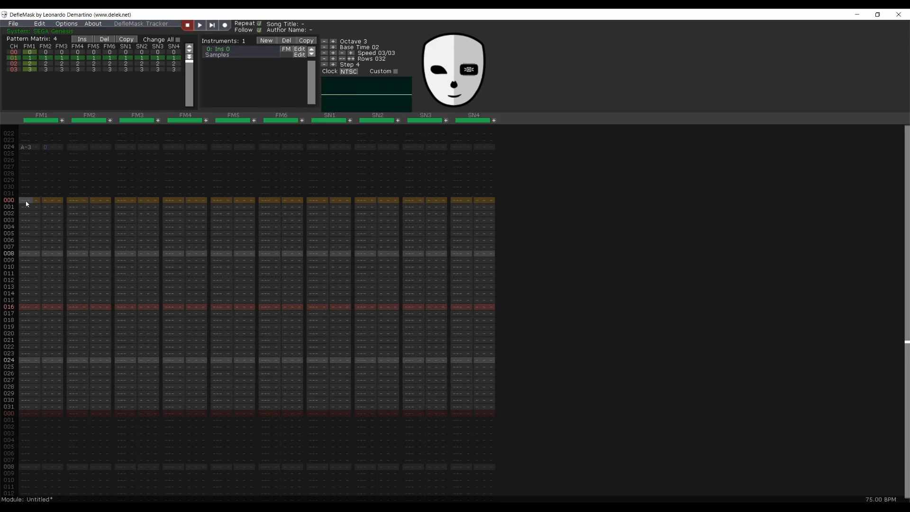
{"action": "key", "text": "space"}
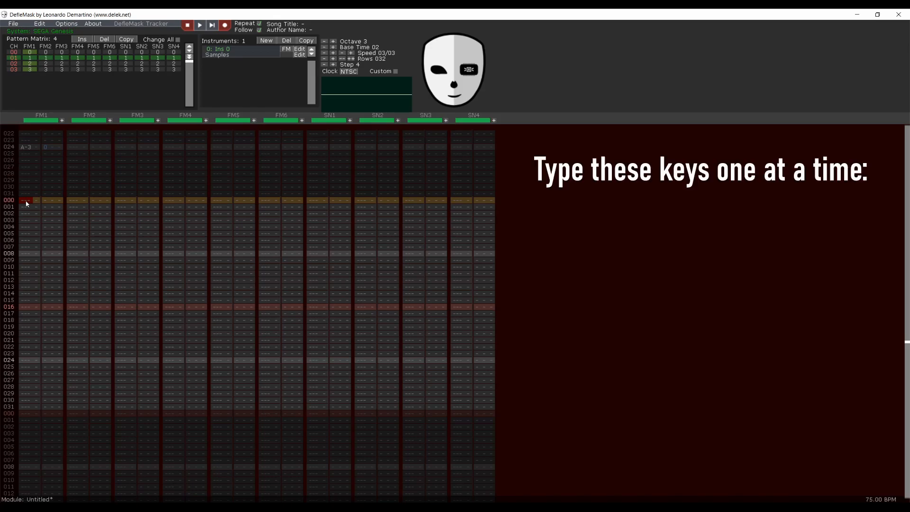
{"action": "key", "text": "t"}
{"action": "key", "text": "t"}
{"action": "key", "text": "t"}
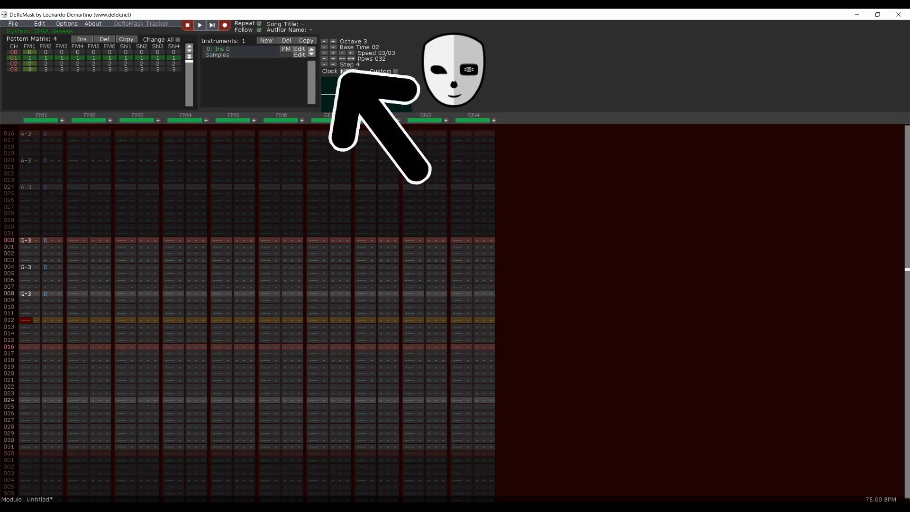
- With the step at 0, record A-3 in row 016 and C-4 in rows 020 and 024 of FM1 in matrix row 01
{"action": "left_click", "coordinate": [324, 65]}
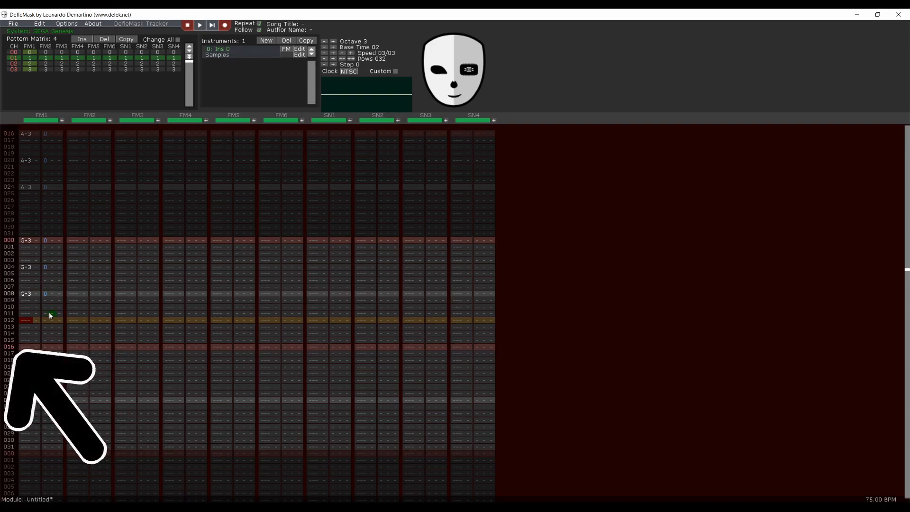
{"action": "left_click", "coordinate": [25, 348]}
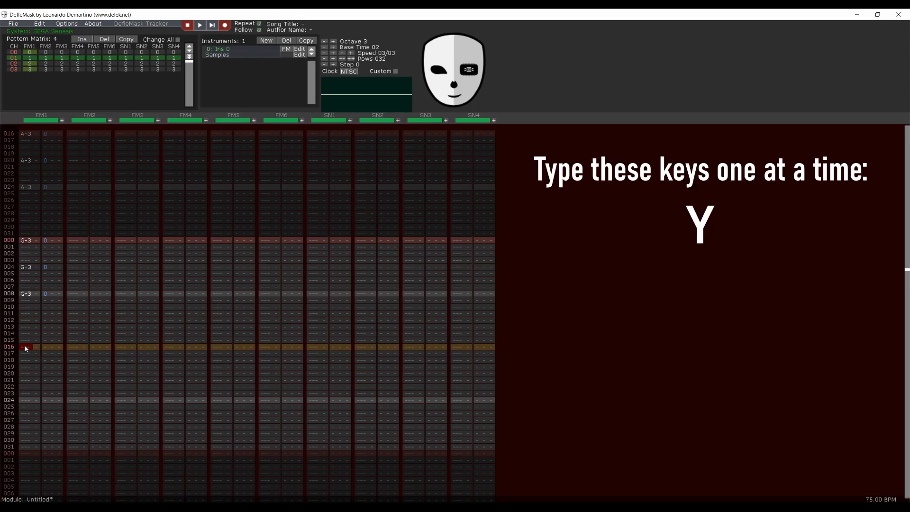
{"action": "key", "text": "y"}
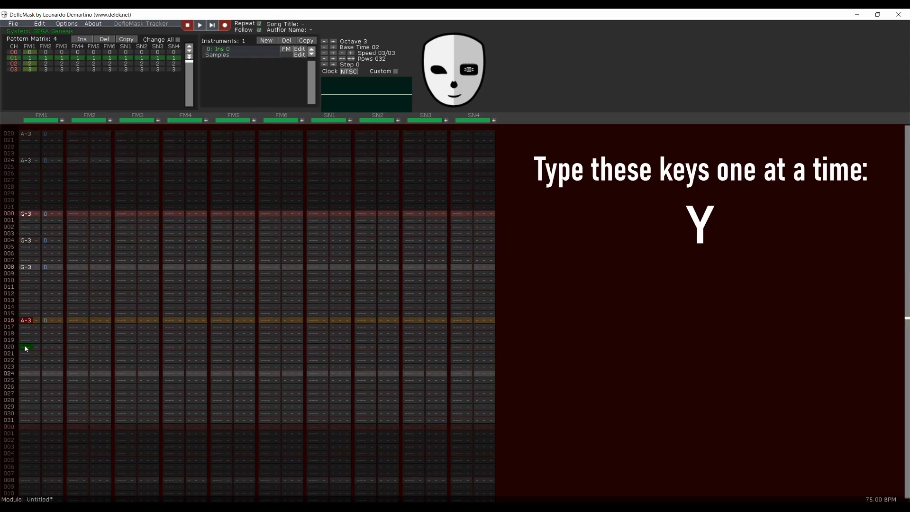
{"action": "key", "text": "i"}
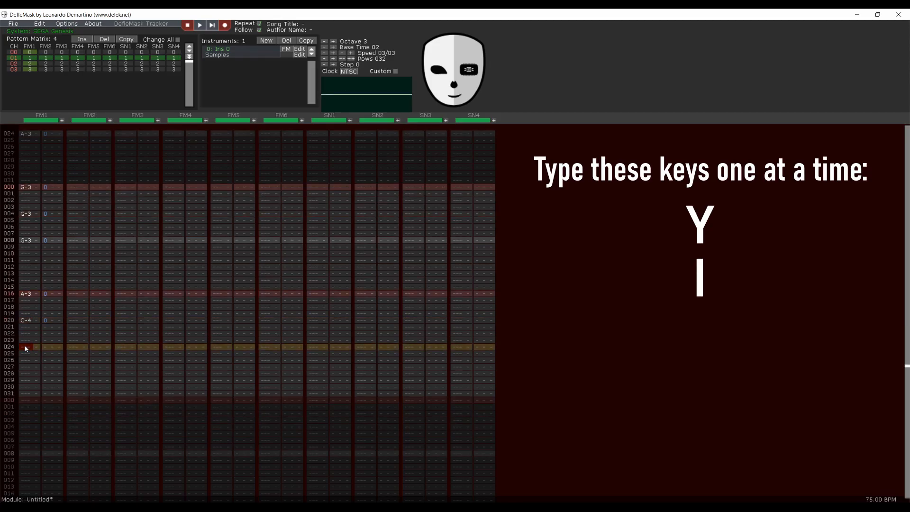
{"action": "key", "text": "i"}
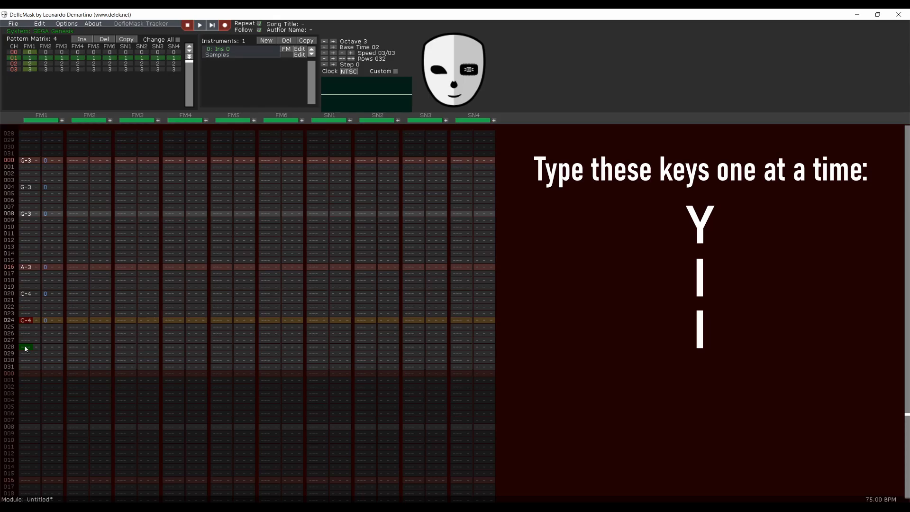
- Play the song from matrix row 00 through the second pattern, replay it and stop playback
{"action": "left_click", "coordinate": [20, 53]}
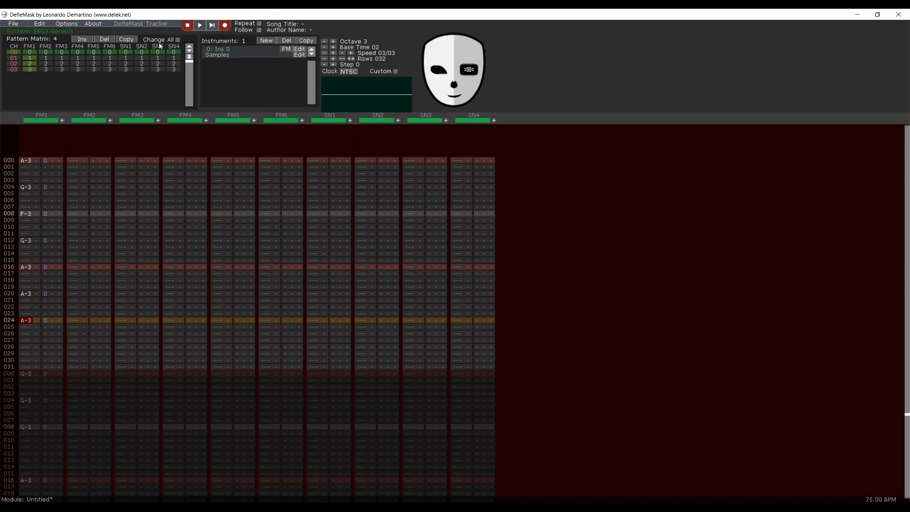
{"action": "left_click", "coordinate": [200, 26]}
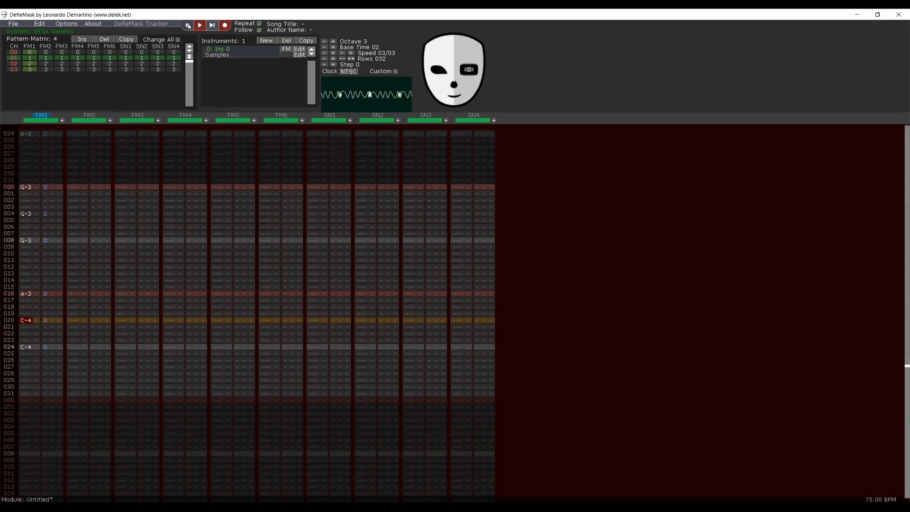
{"action": "left_click", "coordinate": [202, 27]}
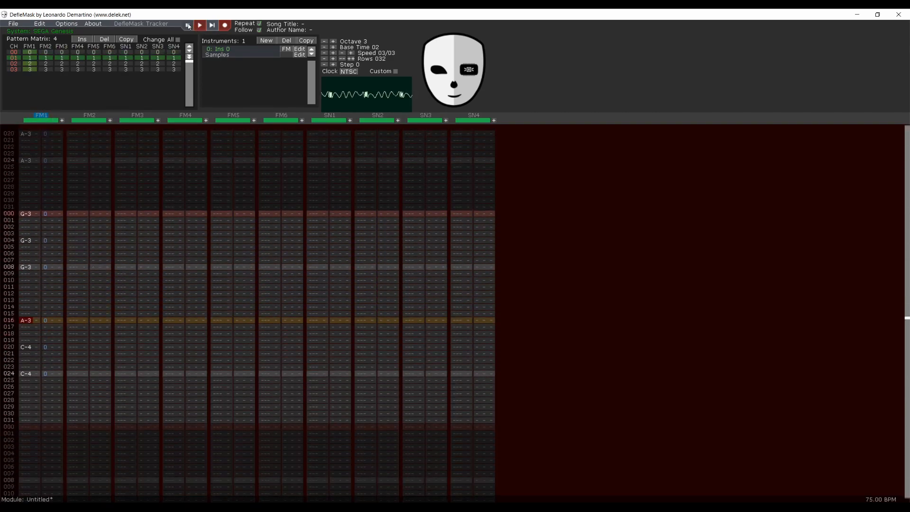
{"action": "left_click", "coordinate": [188, 26]}
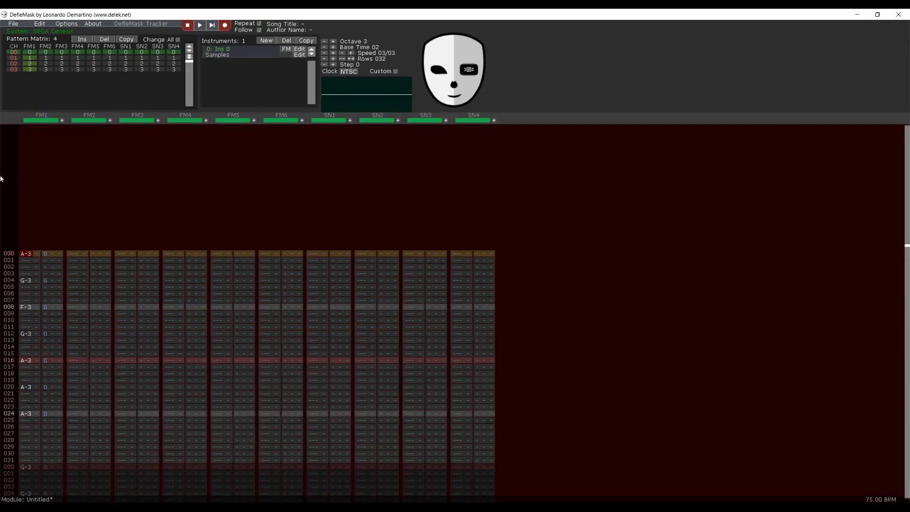
- With the step at 4, record A-3, G-3, F-3, G-3, A-3, A-3, A-3, A-3 into FM1 of matrix row 02 from row 000
{"action": "left_click", "coordinate": [18, 65]}
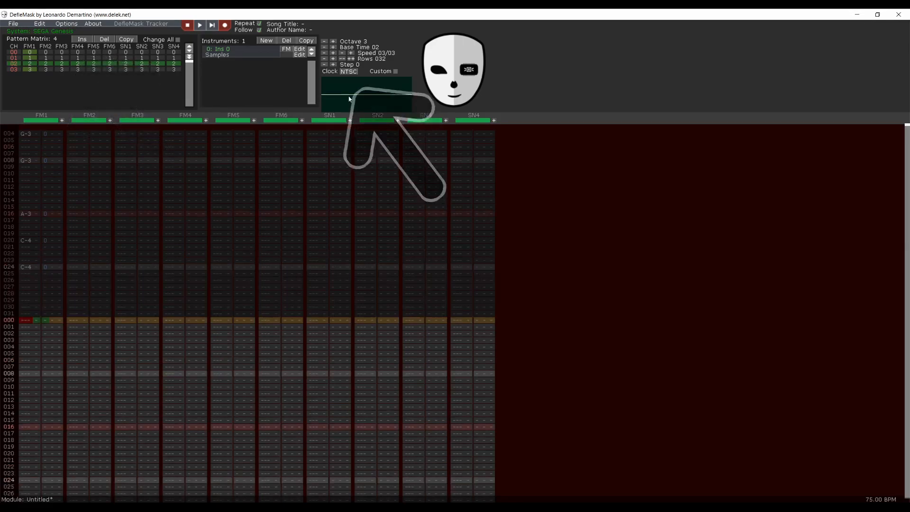
{"action": "left_click", "coordinate": [334, 65]}
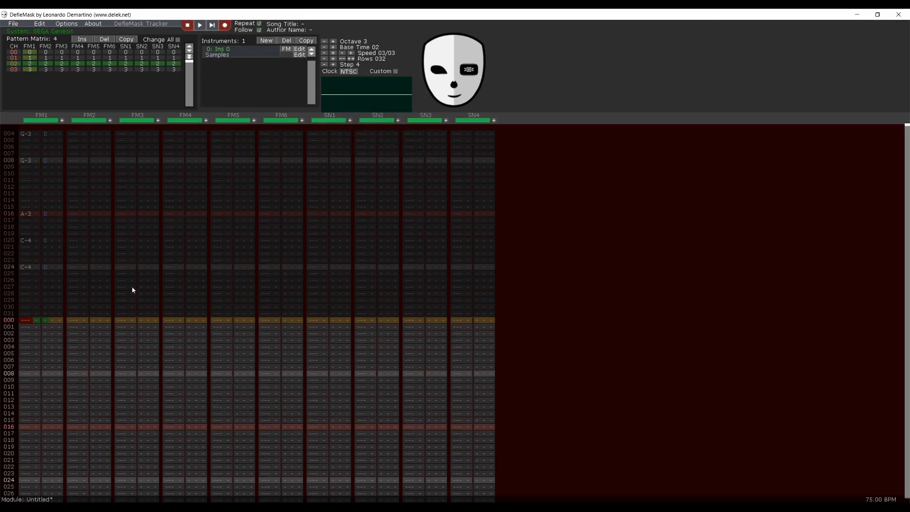
{"action": "left_click", "coordinate": [26, 323]}
{"action": "key", "text": "y"}
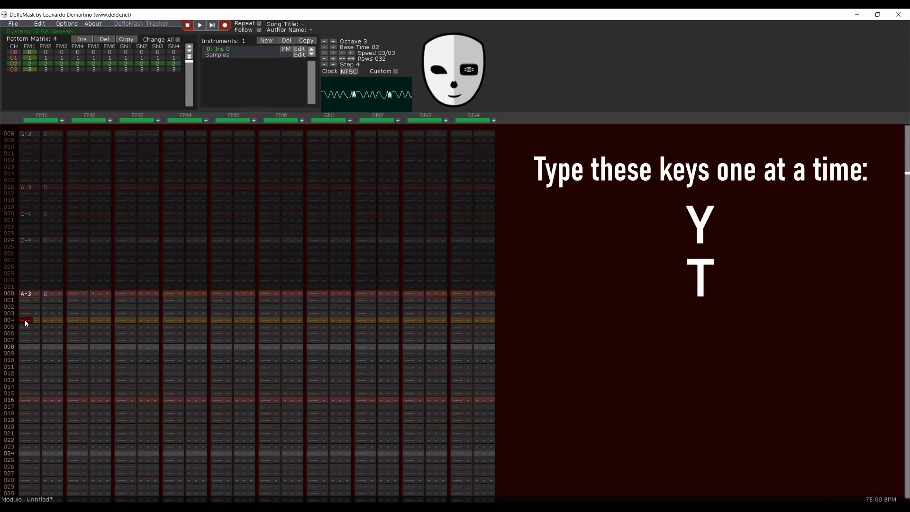
{"action": "key", "text": "t"}
{"action": "key", "text": "r"}
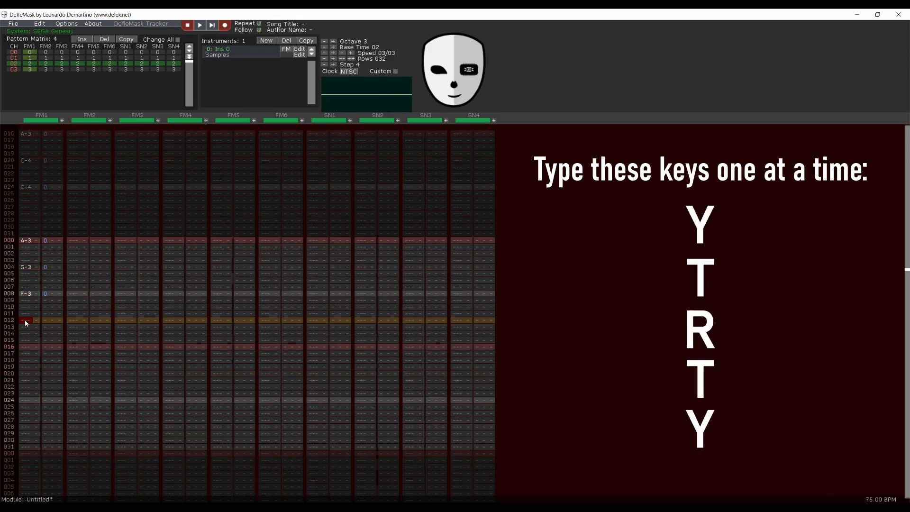
{"action": "key", "text": "t"}
{"action": "key", "text": "y"}
{"action": "key", "text": "y"}
{"action": "key", "text": "y"}
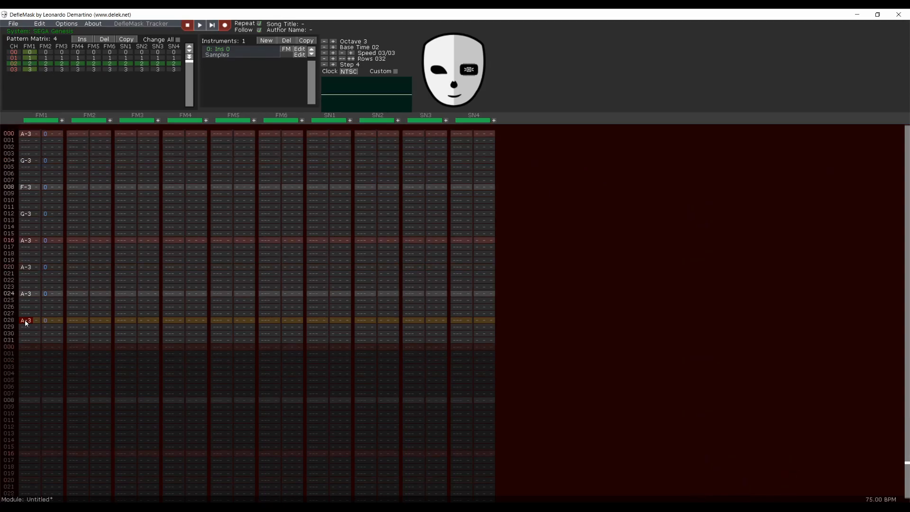
{"action": "key", "text": "y"}
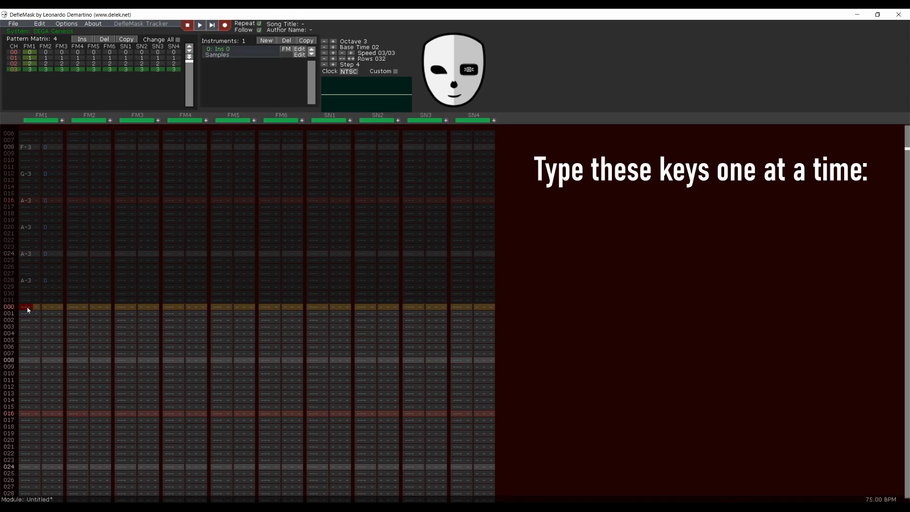
- Record G-3, G-3, A-3, G-3, F-3 into FM1 of matrix row 03 from row 000, and play and stop the song
{"action": "key", "text": "t"}
{"action": "key", "text": "t"}
{"action": "key", "text": "y"}
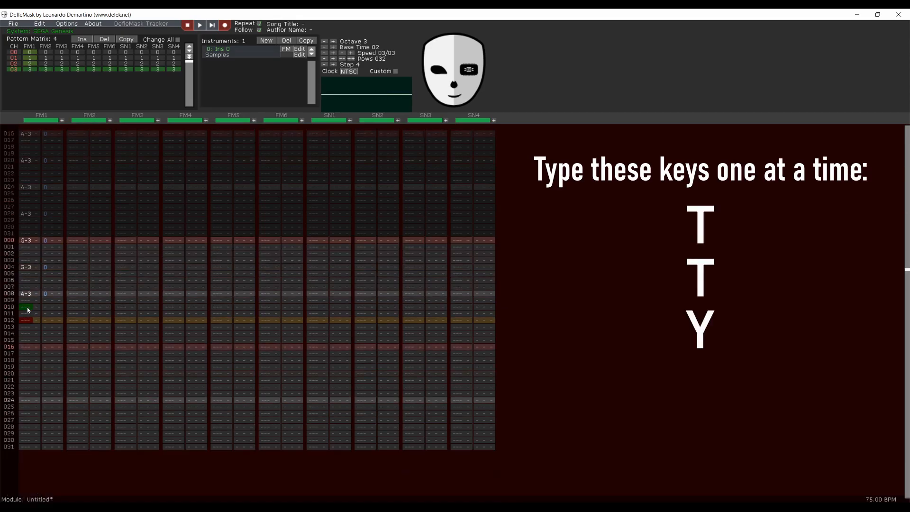
{"action": "key", "text": "t"}
{"action": "key", "text": "r"}
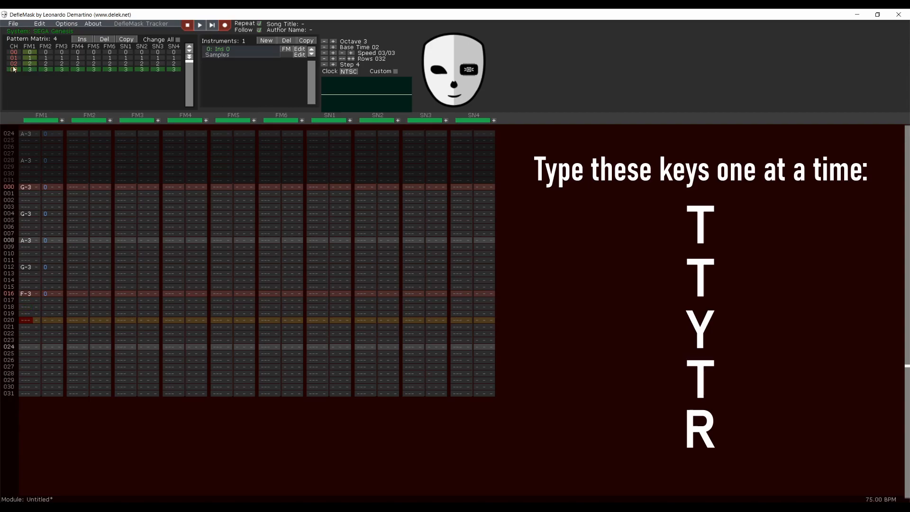
{"action": "left_click", "coordinate": [199, 26]}
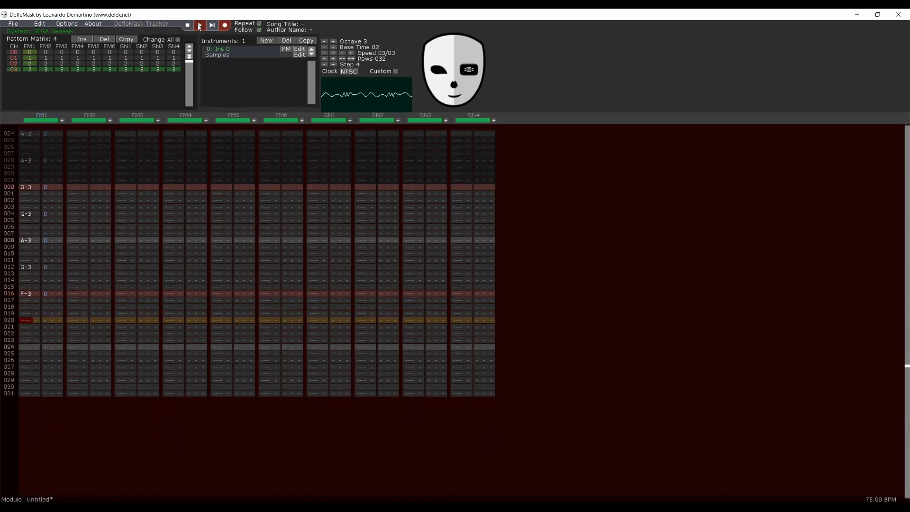
{"action": "left_click", "coordinate": [193, 27]}
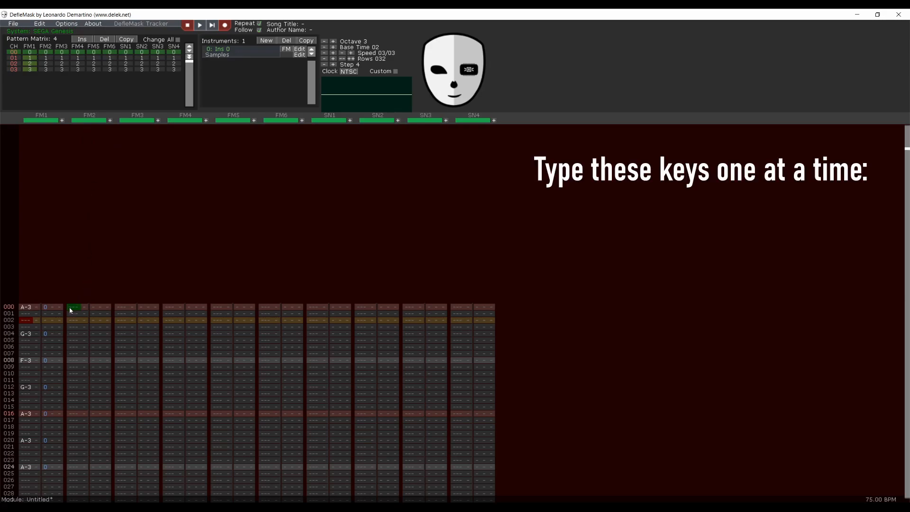
- Record bass notes in row 000 of FM2: D-2 in matrix row 00, C-2 in row 01 and D-2 in row 02
{"action": "key", "text": "x"}
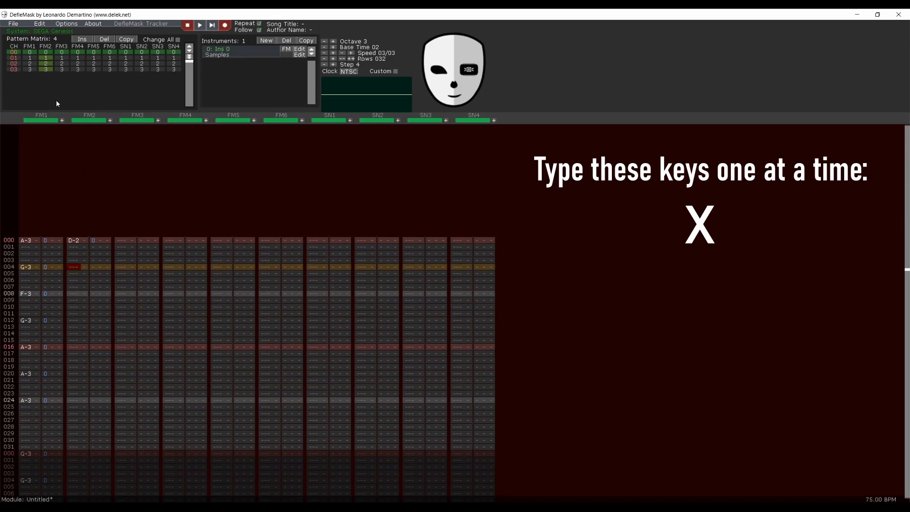
{"action": "left_click", "coordinate": [13, 57]}
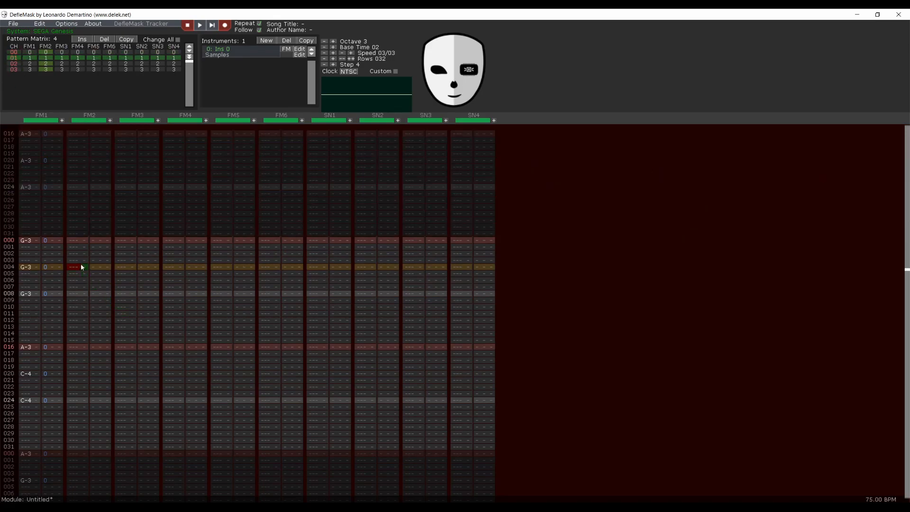
{"action": "left_click", "coordinate": [75, 245]}
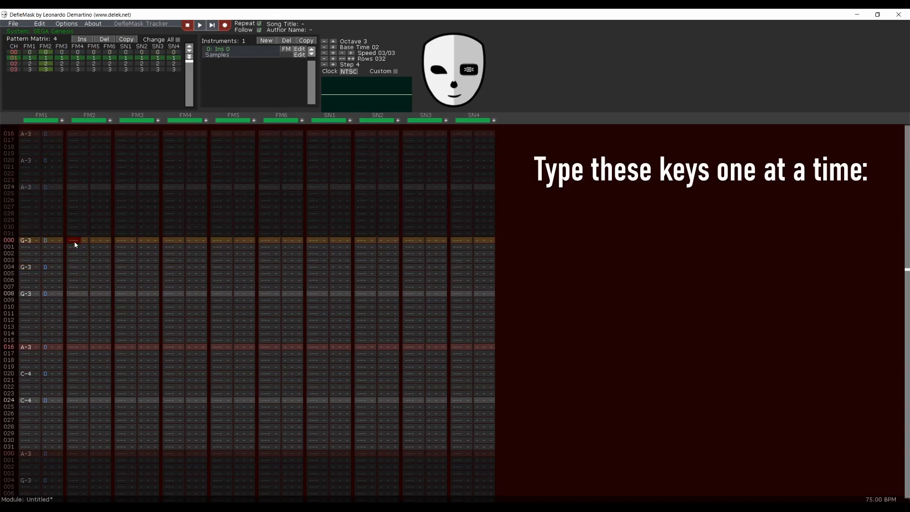
{"action": "key", "text": "z"}
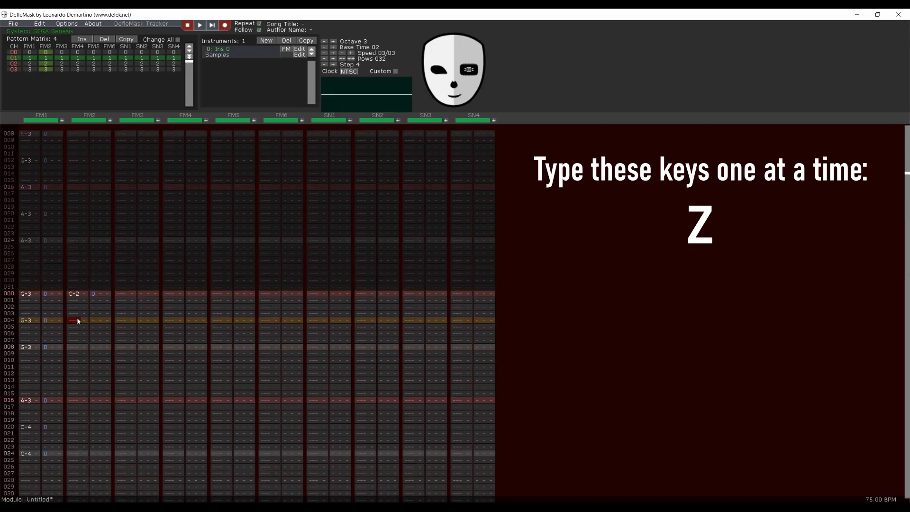
{"action": "scroll", "coordinate": [78, 322], "scroll_direction": "down", "scroll_amount": 7}
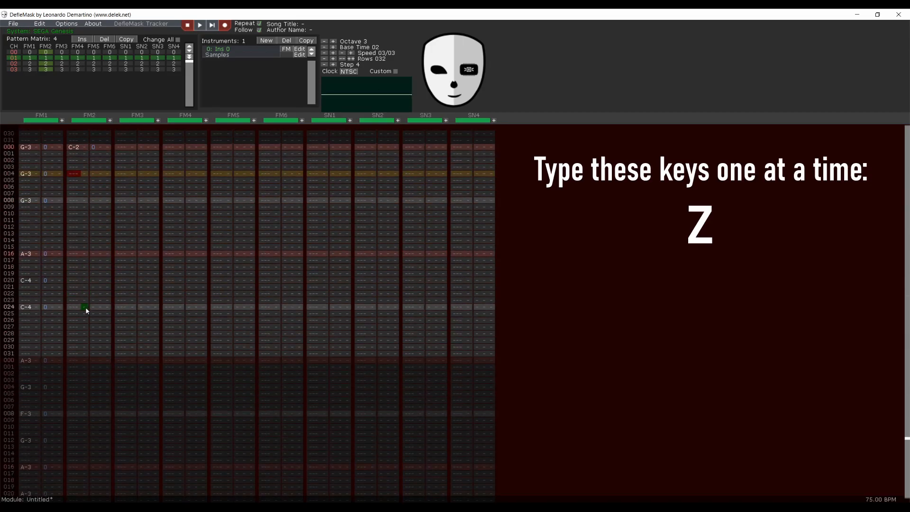
{"action": "scroll", "coordinate": [86, 306], "scroll_direction": "down", "scroll_amount": 4}
{"action": "left_click", "coordinate": [75, 280]}
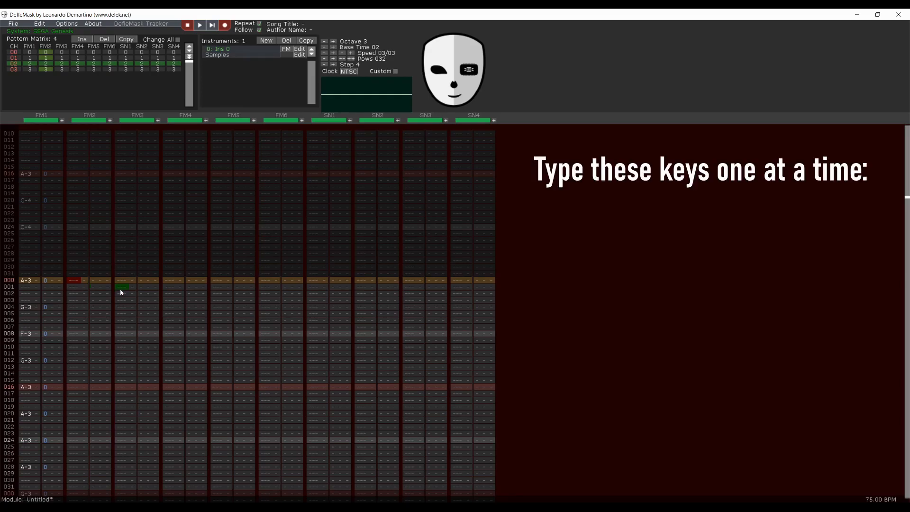
{"action": "key", "text": "x"}
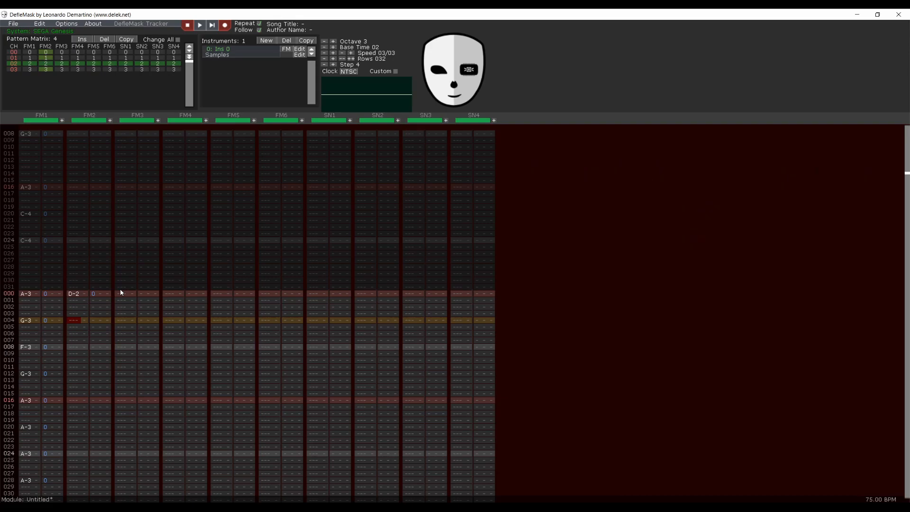
- Record bass notes in FM2 of matrix row 03: D-2 at row 000, E-2 at row 008 and F-2 at row 016
{"action": "scroll", "coordinate": [120, 291], "scroll_direction": "down", "scroll_amount": 6}
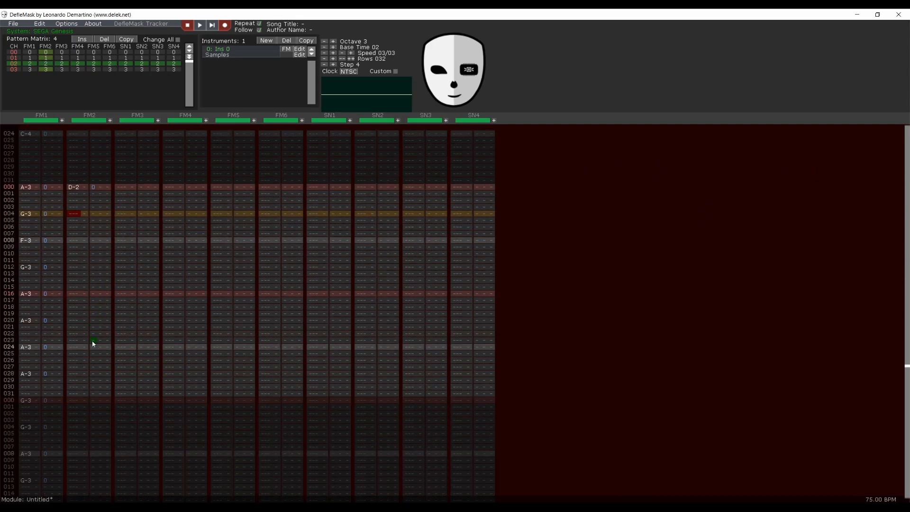
{"action": "scroll", "coordinate": [92, 341], "scroll_direction": "down", "scroll_amount": 2}
{"action": "left_click", "coordinate": [73, 309]}
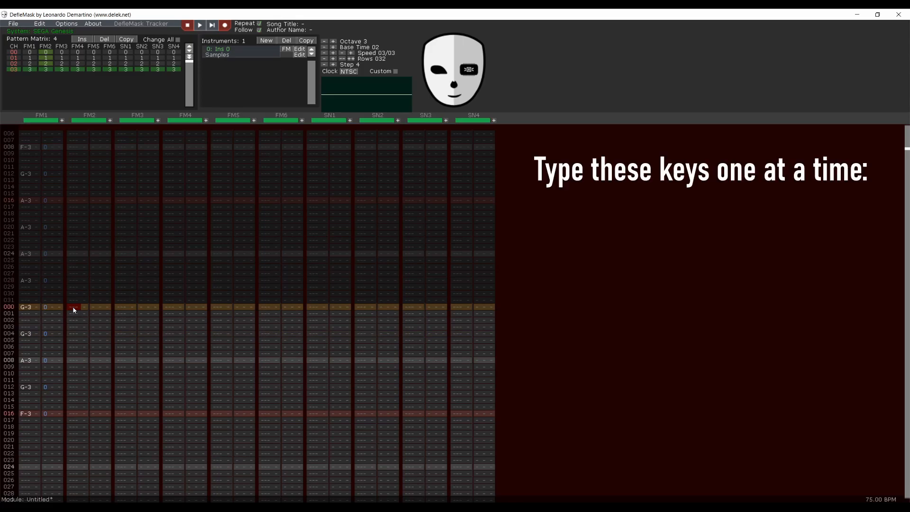
{"action": "key", "text": "x"}
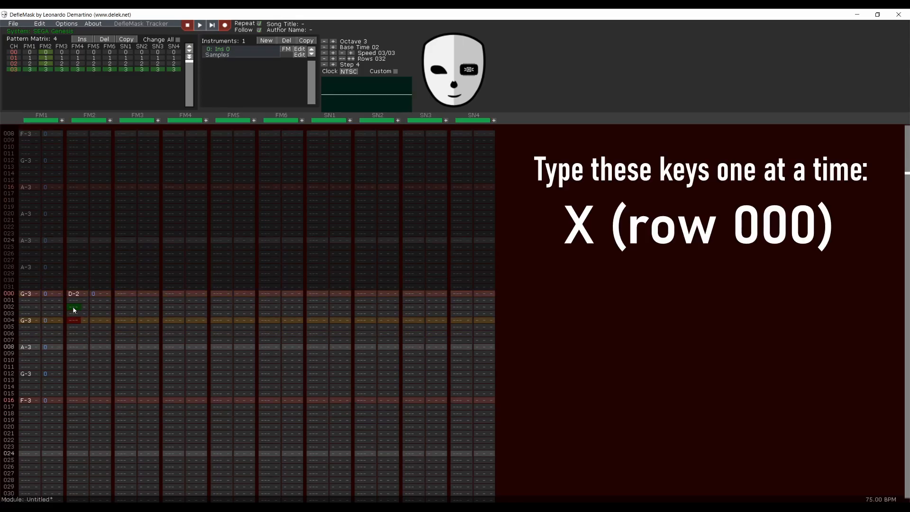
{"action": "left_click", "coordinate": [75, 348]}
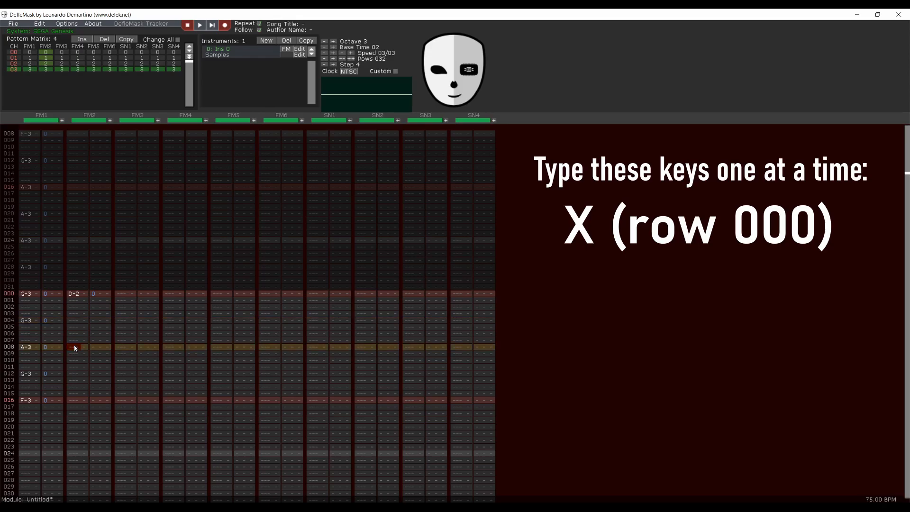
{"action": "key", "text": "c"}
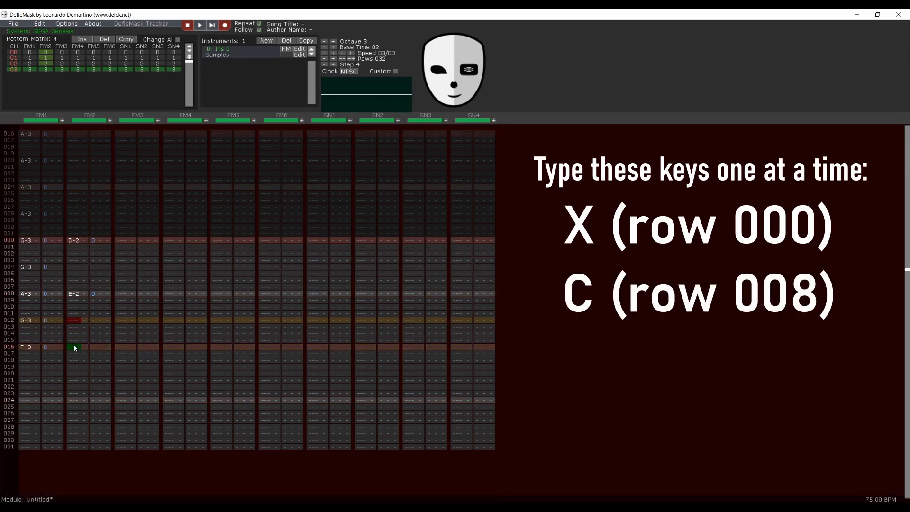
{"action": "left_click", "coordinate": [75, 347]}
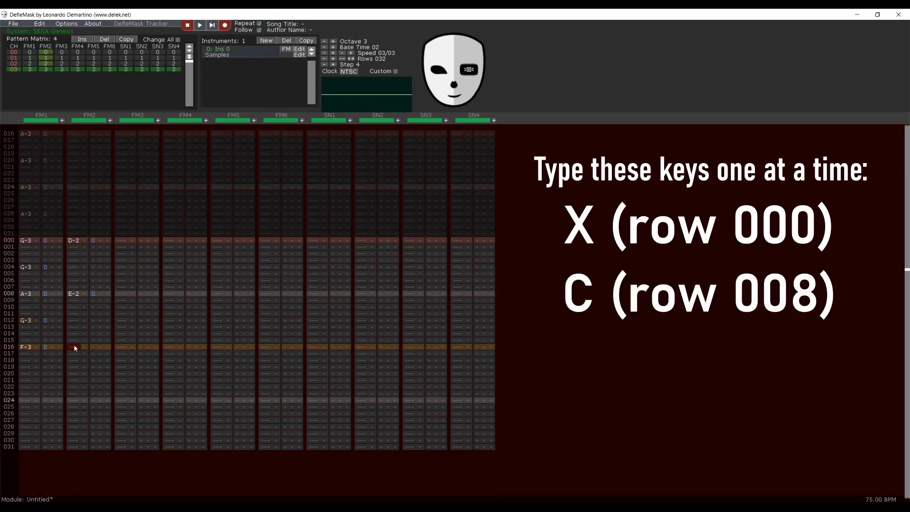
{"action": "key", "text": "v"}
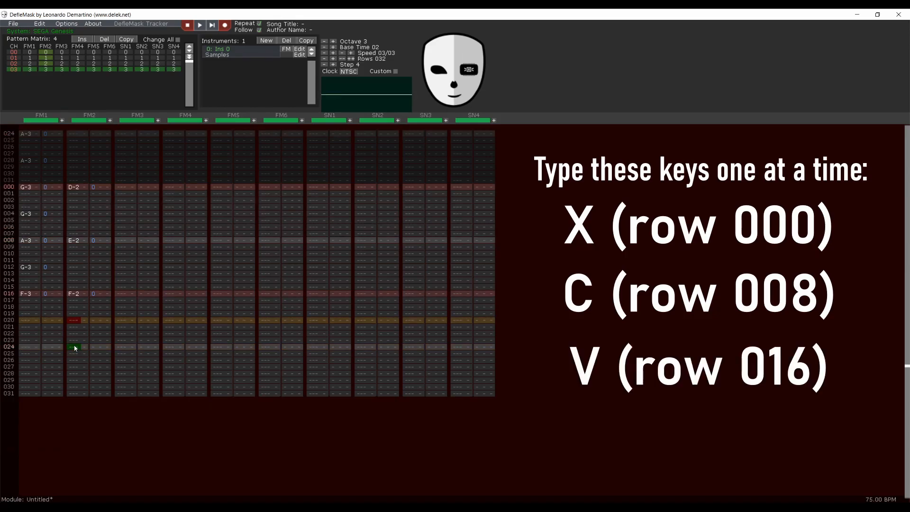
- Play the song from matrix row 00 through row 03, stop playback, and go back to matrix row 00
{"action": "left_click", "coordinate": [14, 53]}
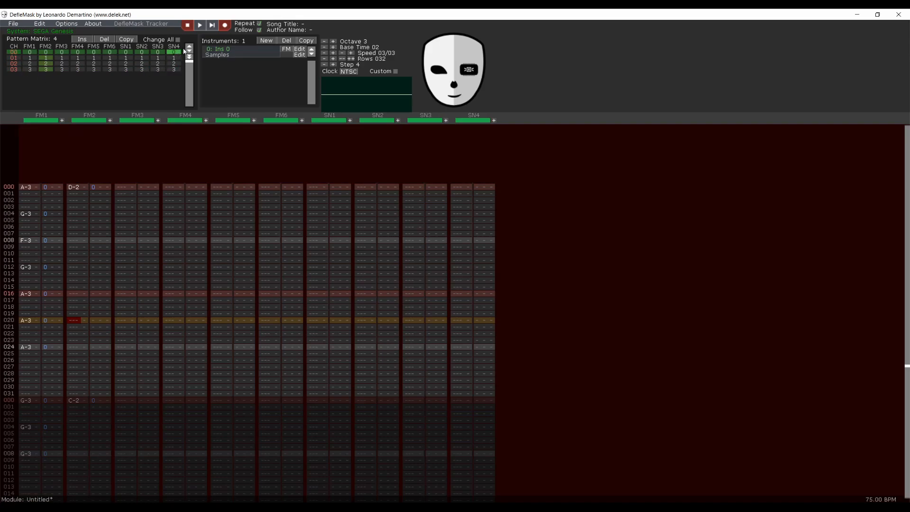
{"action": "left_click", "coordinate": [202, 25]}
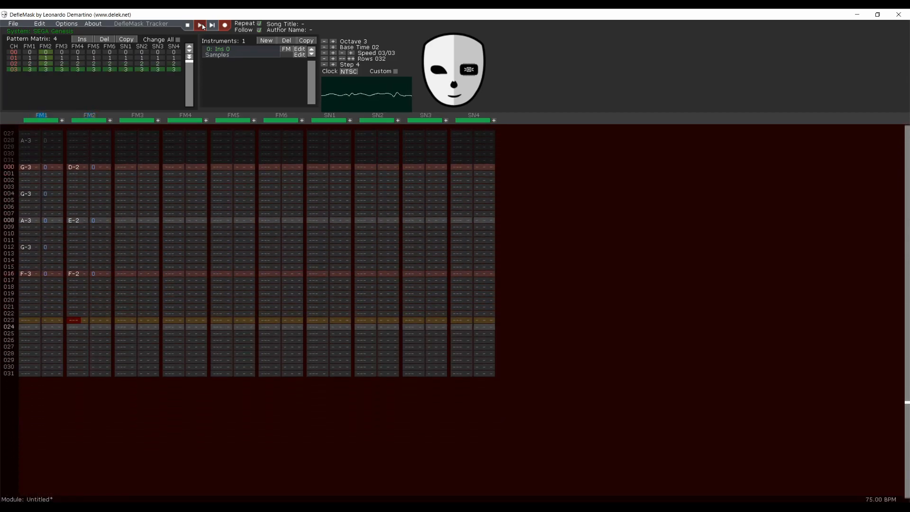
{"action": "left_click", "coordinate": [187, 25]}
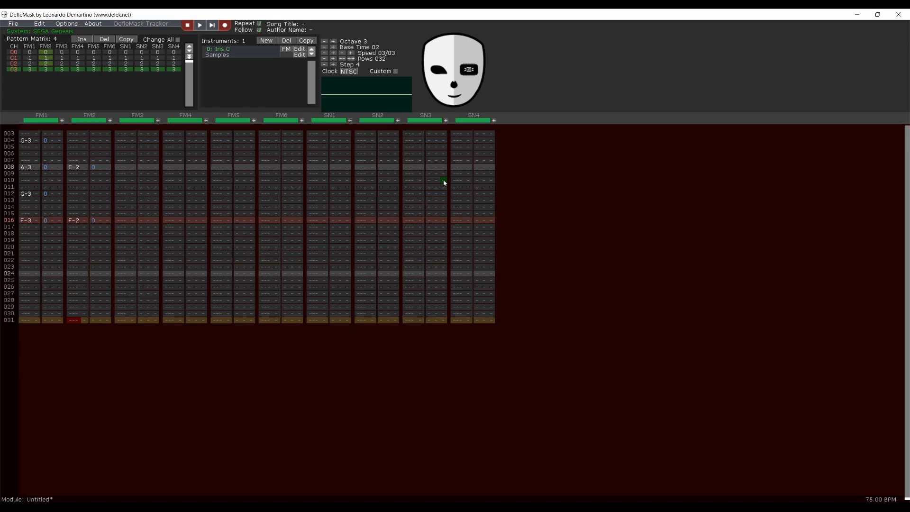
{"action": "scroll", "coordinate": [444, 183], "scroll_direction": "up", "scroll_amount": 10}
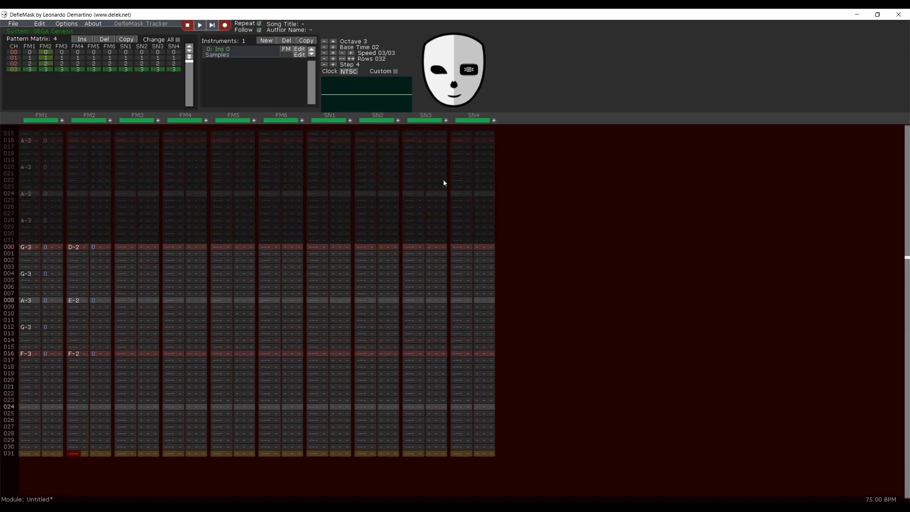
{"action": "key", "text": "Return"}
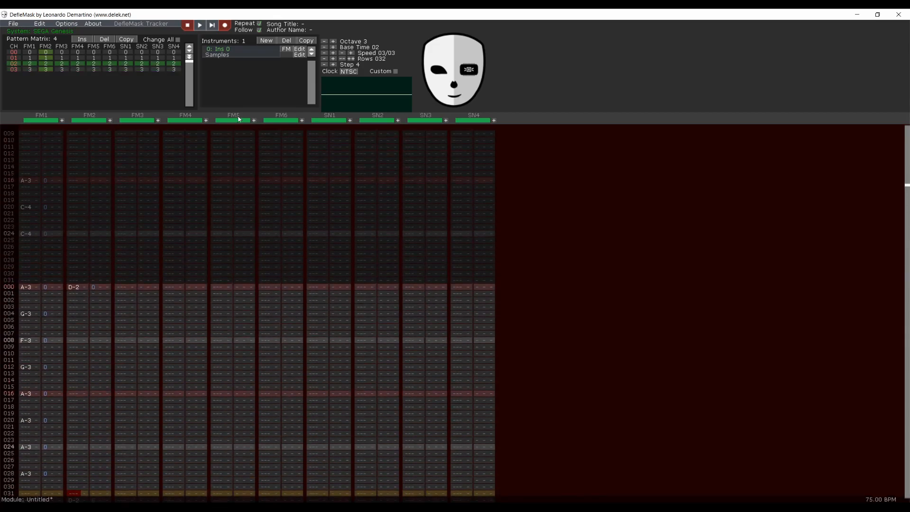
{"action": "left_click", "coordinate": [14, 52]}
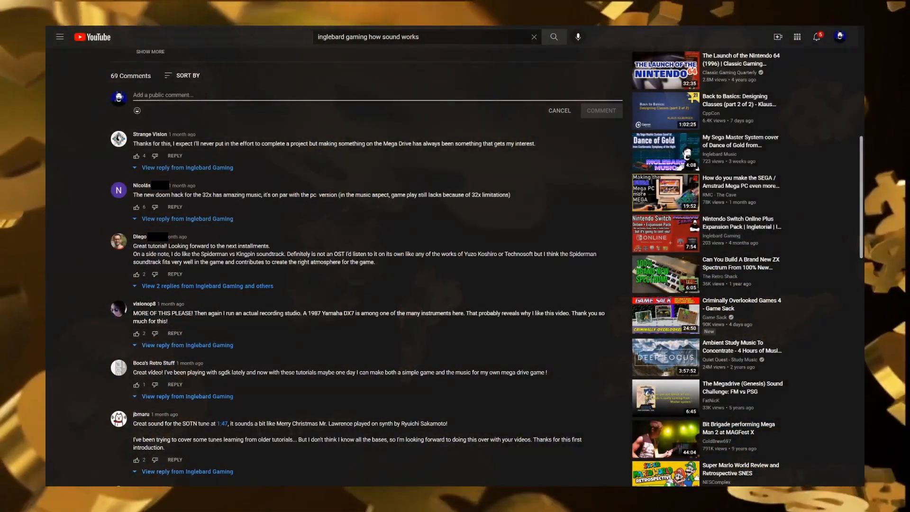
- On the YouTube video page, start writing a public comment reading "I want to win deflem"
{"action": "type", "text": "I wa"}
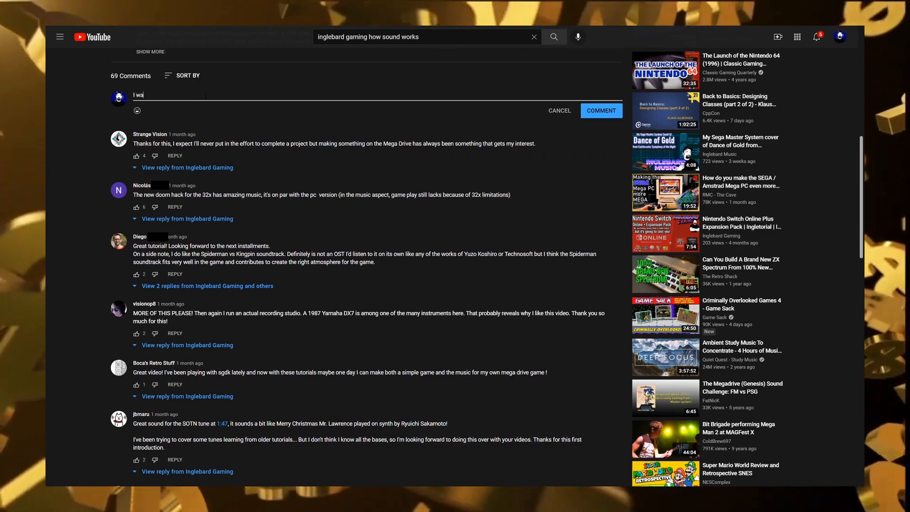
{"action": "type", "text": "nt to win"}
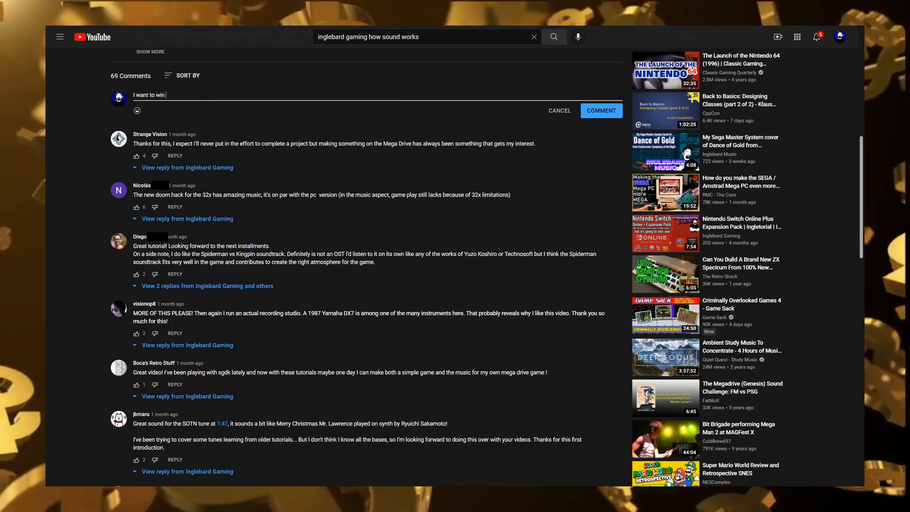
{"action": "type", "text": " deflem"}
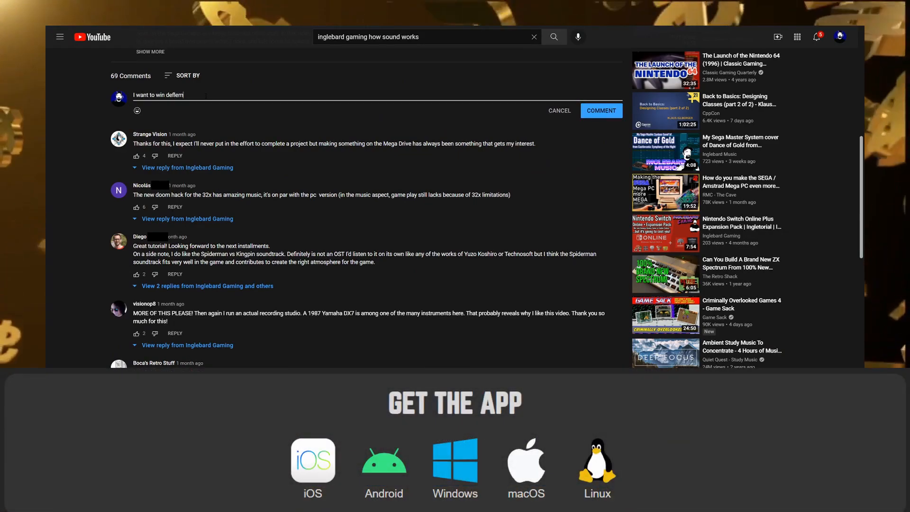